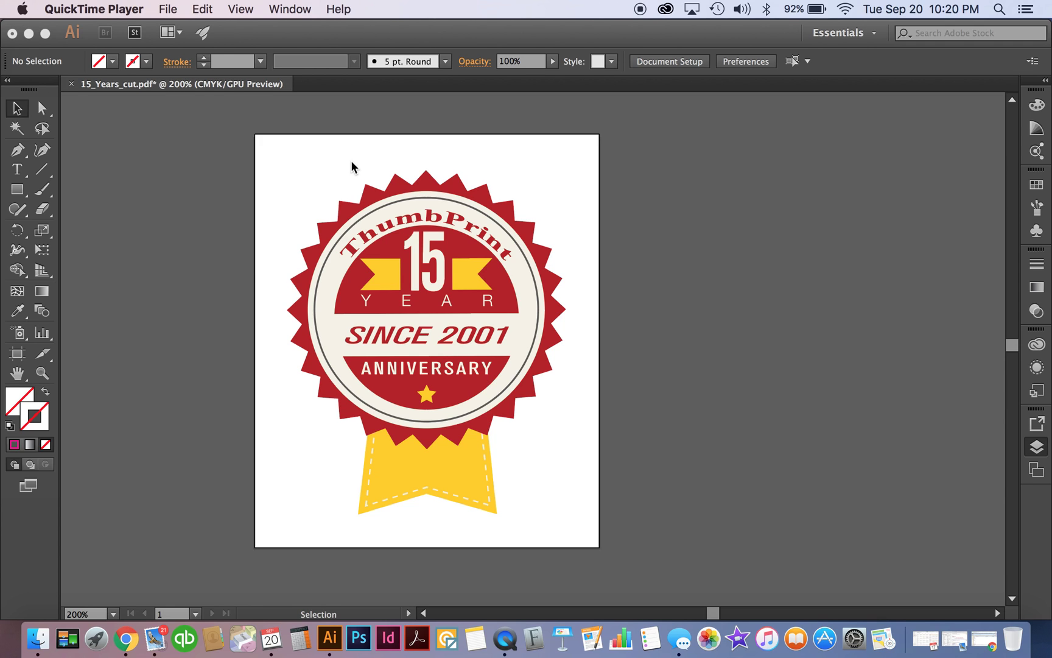
Paste the zig-zag outline beside the badge, nudge it left, and select both together.
scroll(497, 193, "right", 3)
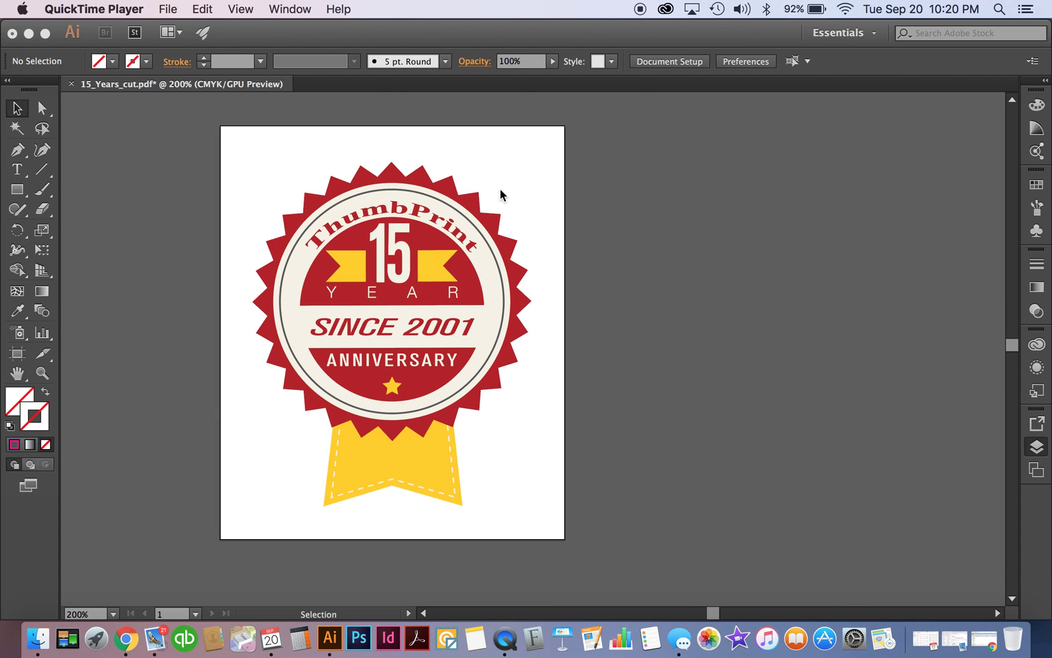
scroll(501, 194, "right", 3)
scroll(501, 194, "left", 2)
scroll(500, 195, "up", 2)
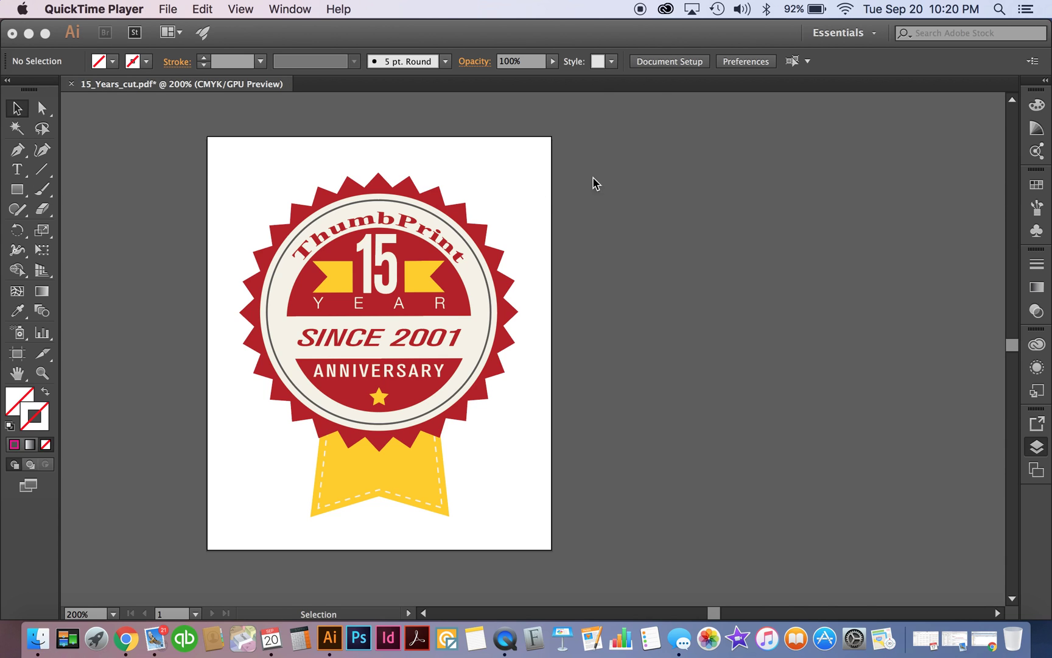
left_click(509, 191)
key("super+v")
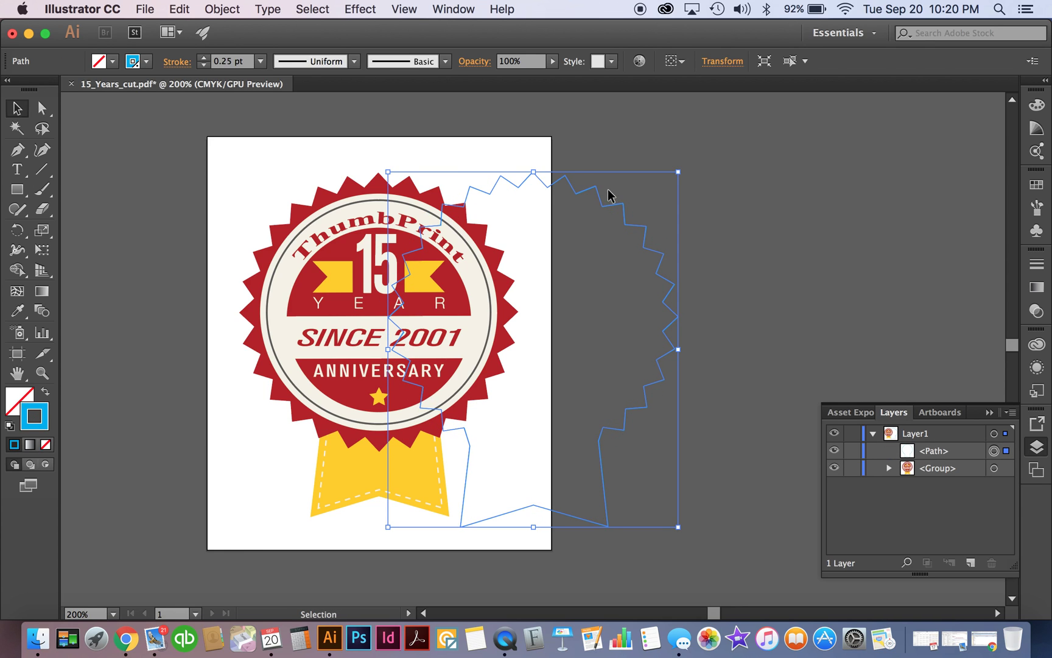
left_click_drag(608, 194, 578, 193)
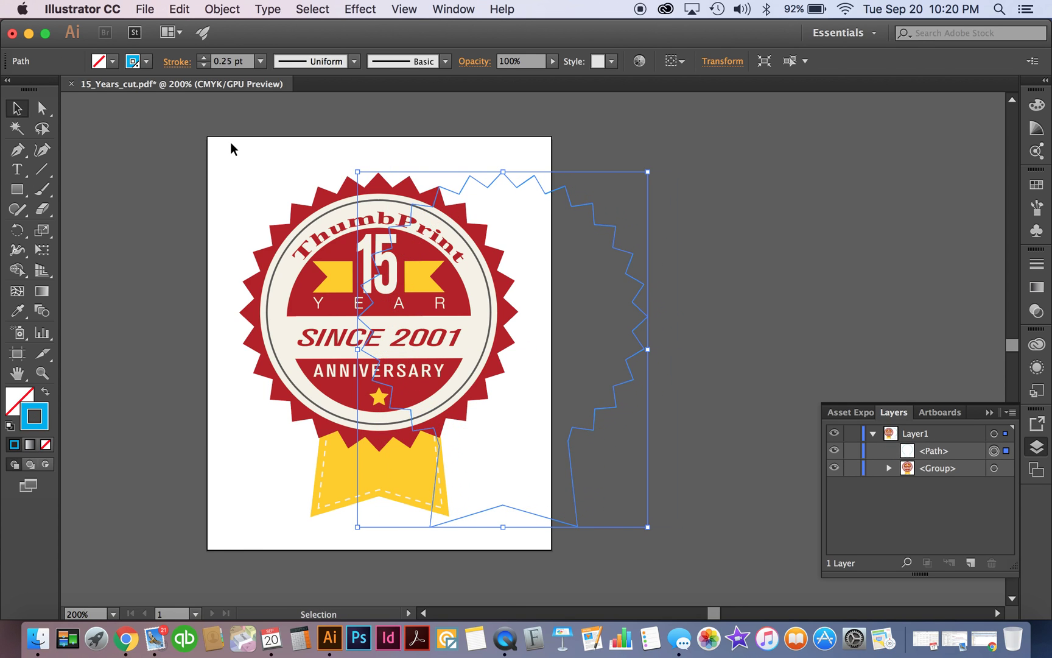
left_click(699, 205)
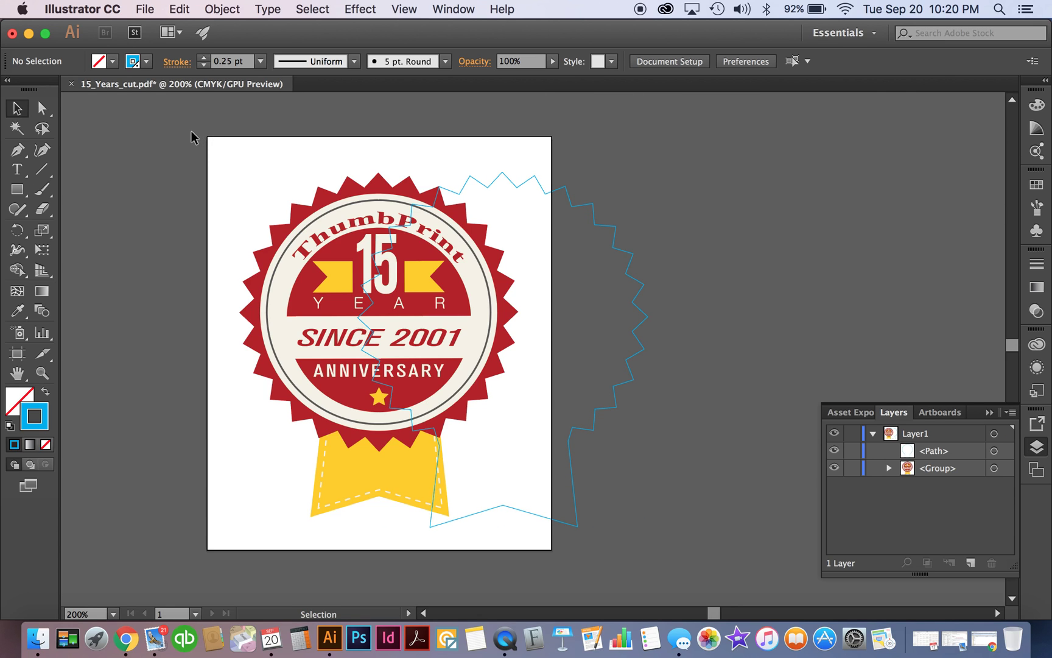
left_click_drag(191, 132, 693, 557)
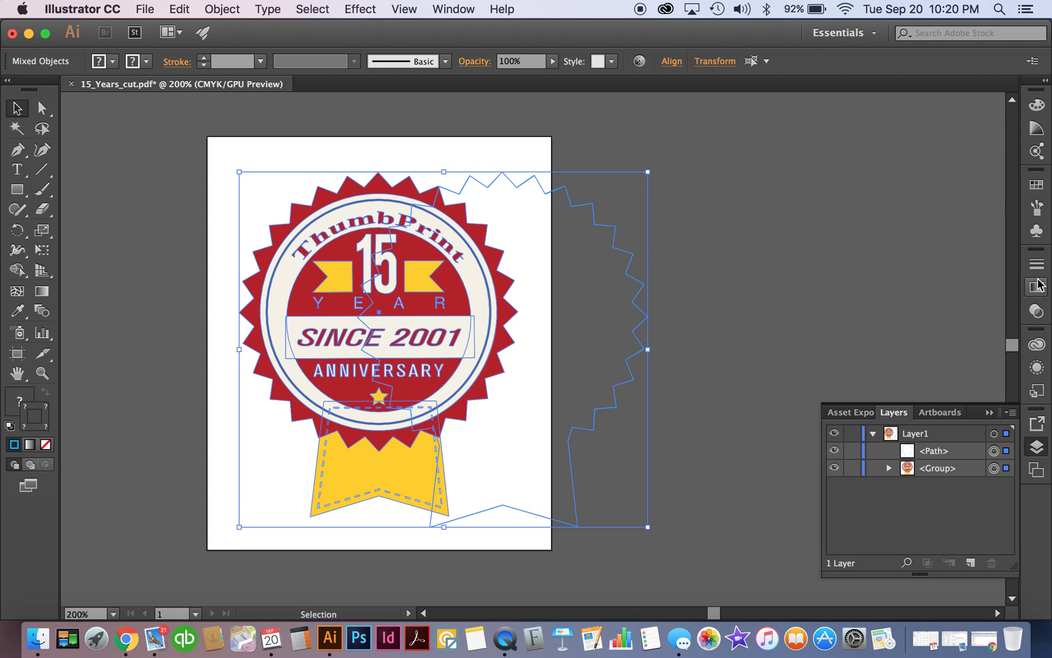
Center the outline and badge horizontally and vertically using the Align panel.
left_click(452, 9)
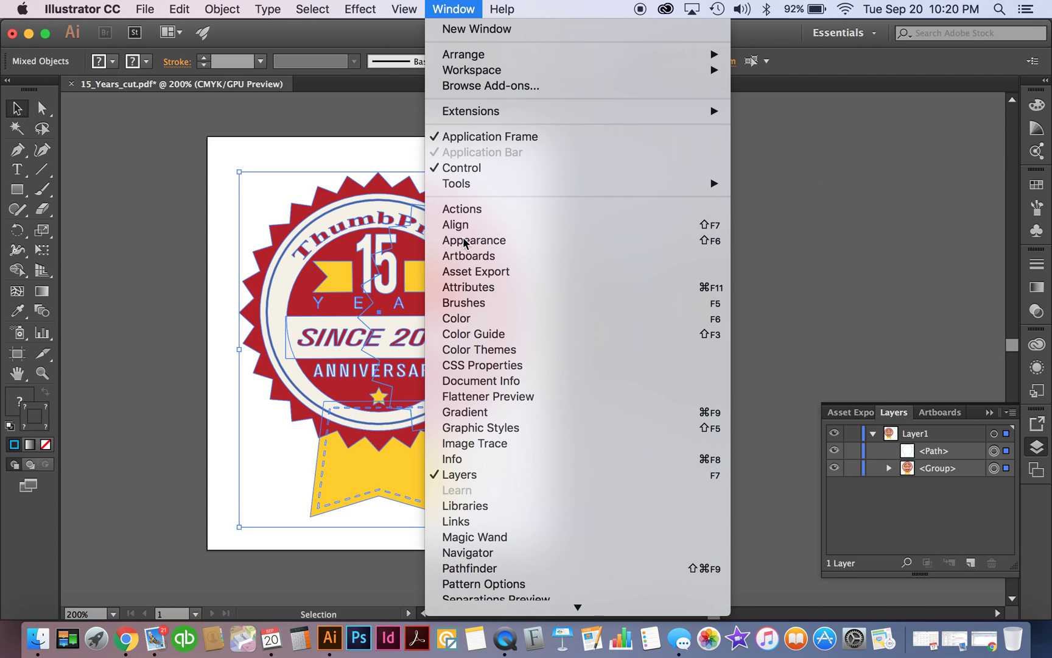
left_click(469, 568)
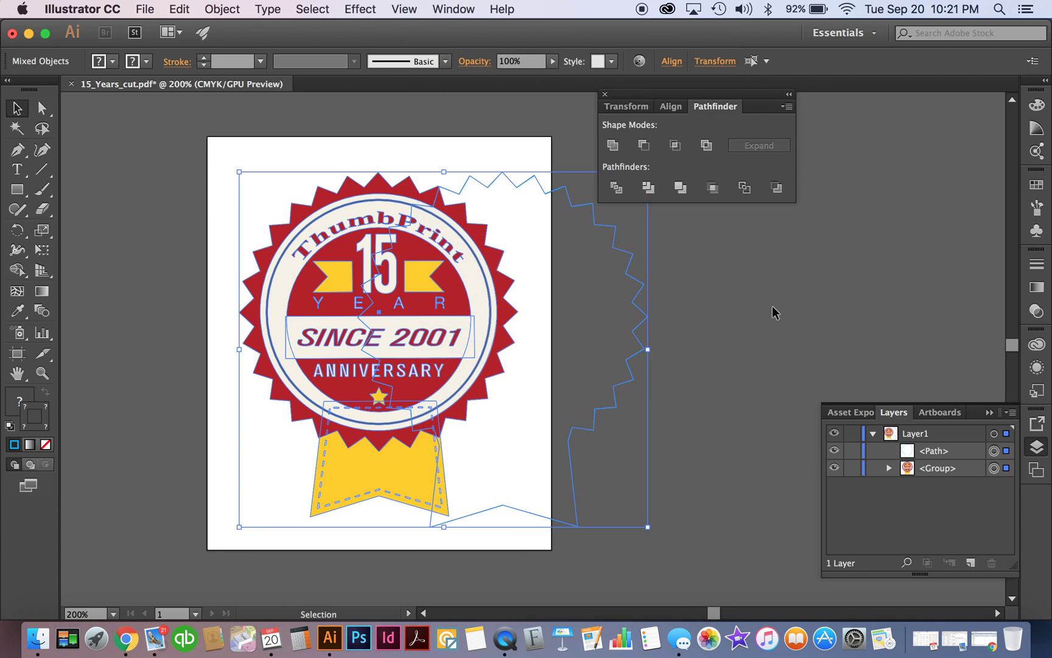
left_click(669, 107)
left_click(644, 146)
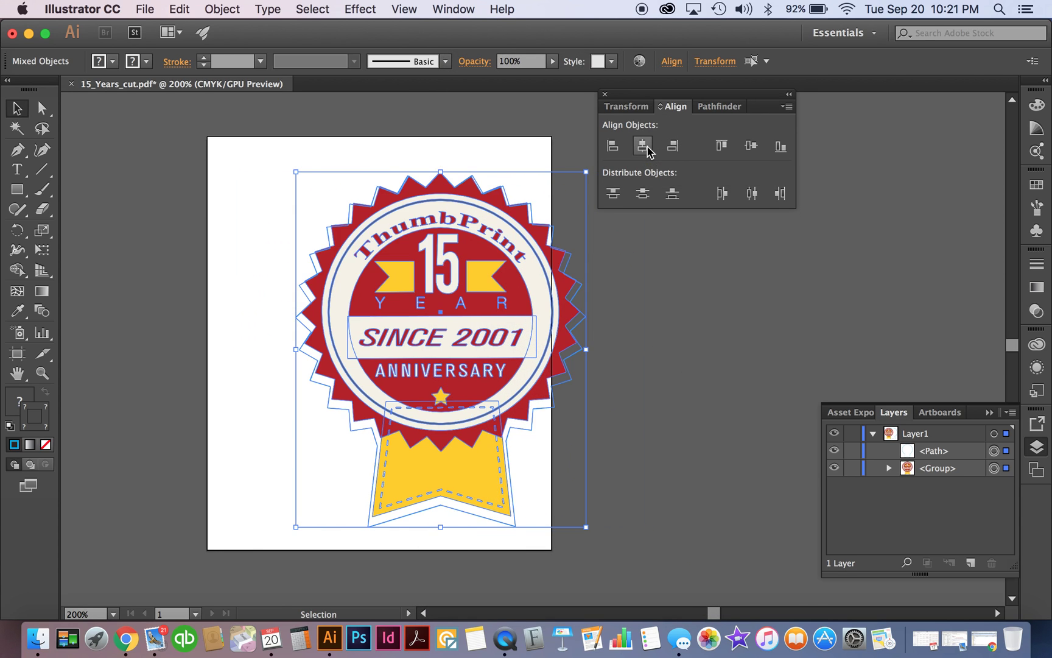
left_click(753, 149)
Select the badge with its outline and shift them slightly up and left.
left_click(658, 332)
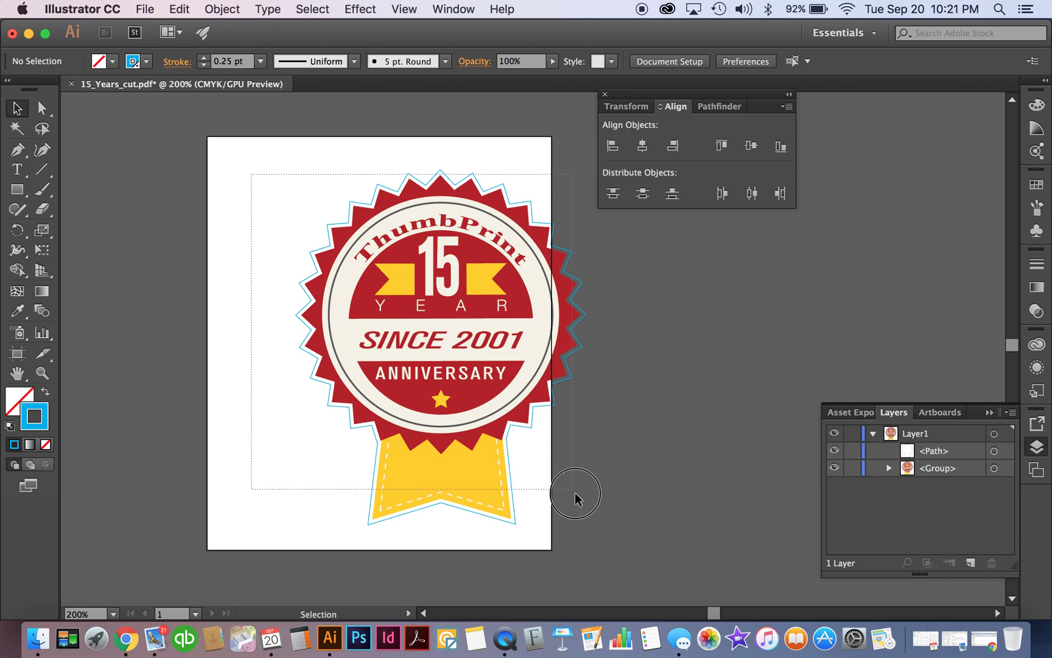
left_click_drag(622, 568, 490, 403)
left_click_drag(499, 301, 445, 284)
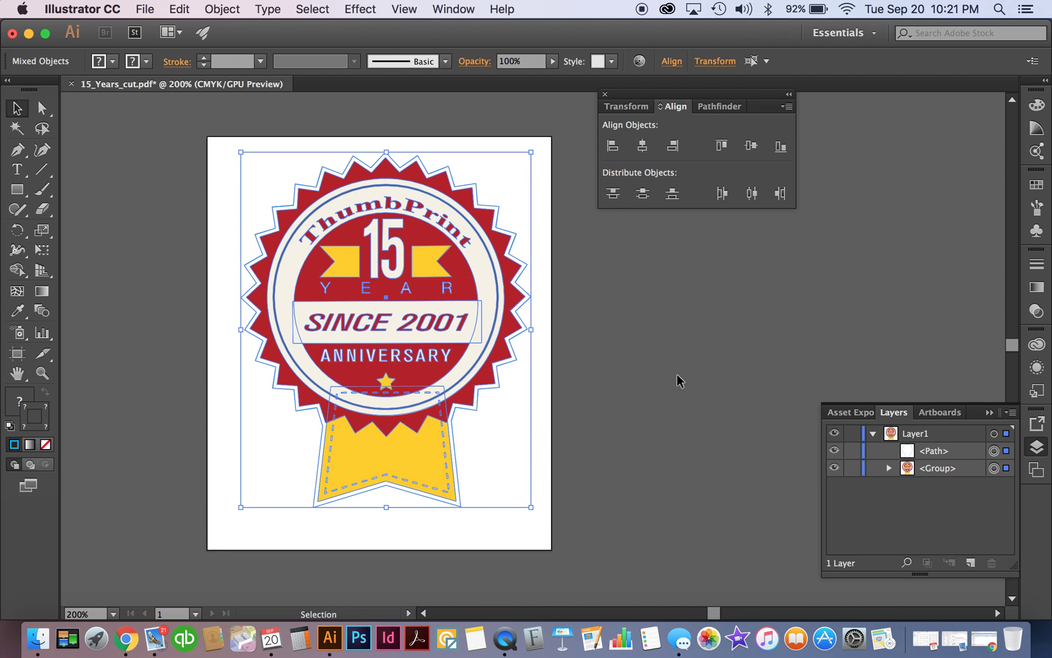
left_click(587, 310)
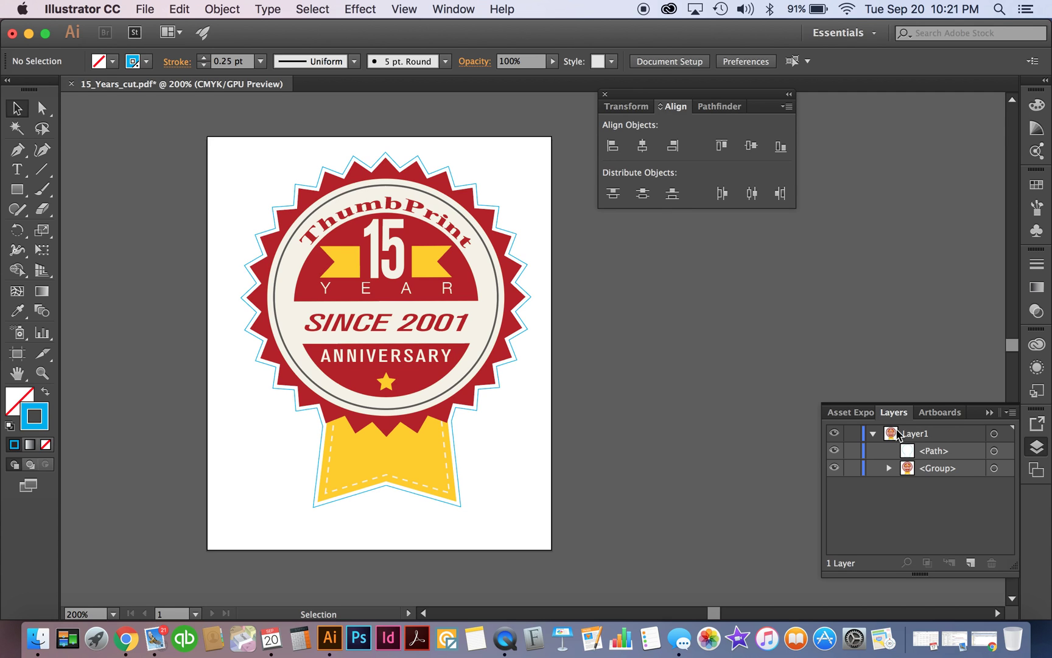
left_click(440, 224)
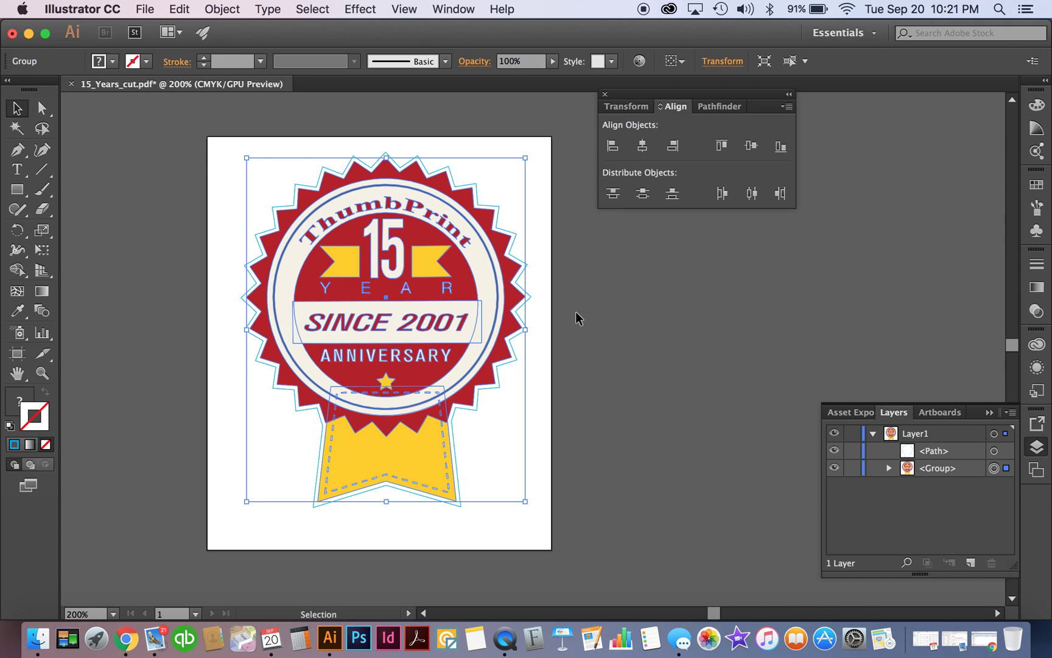
left_click(608, 330)
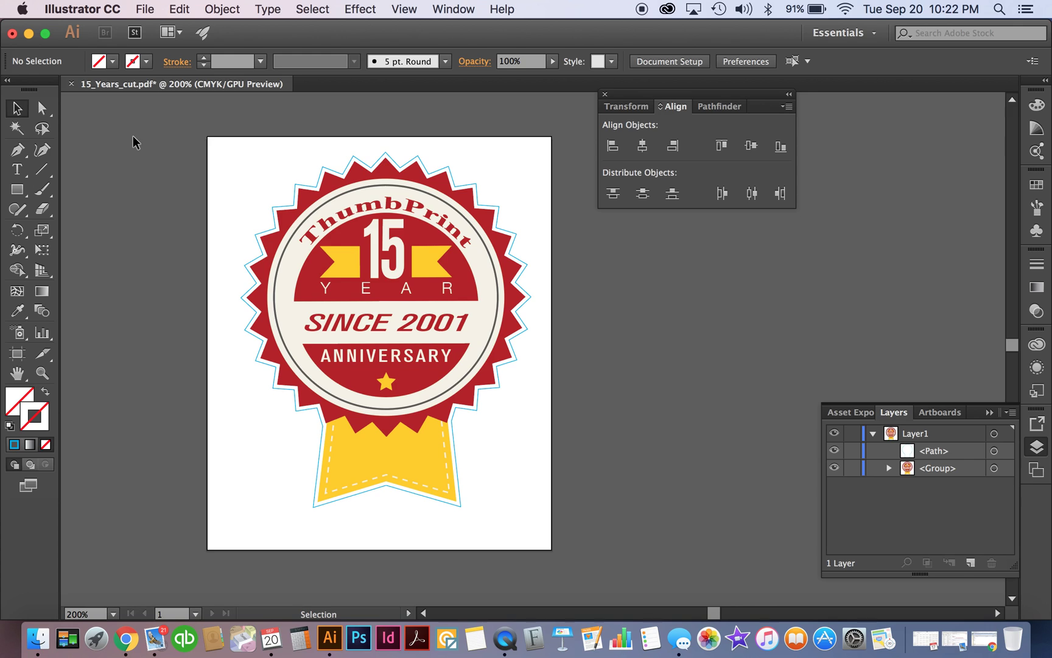
double_click(924, 437)
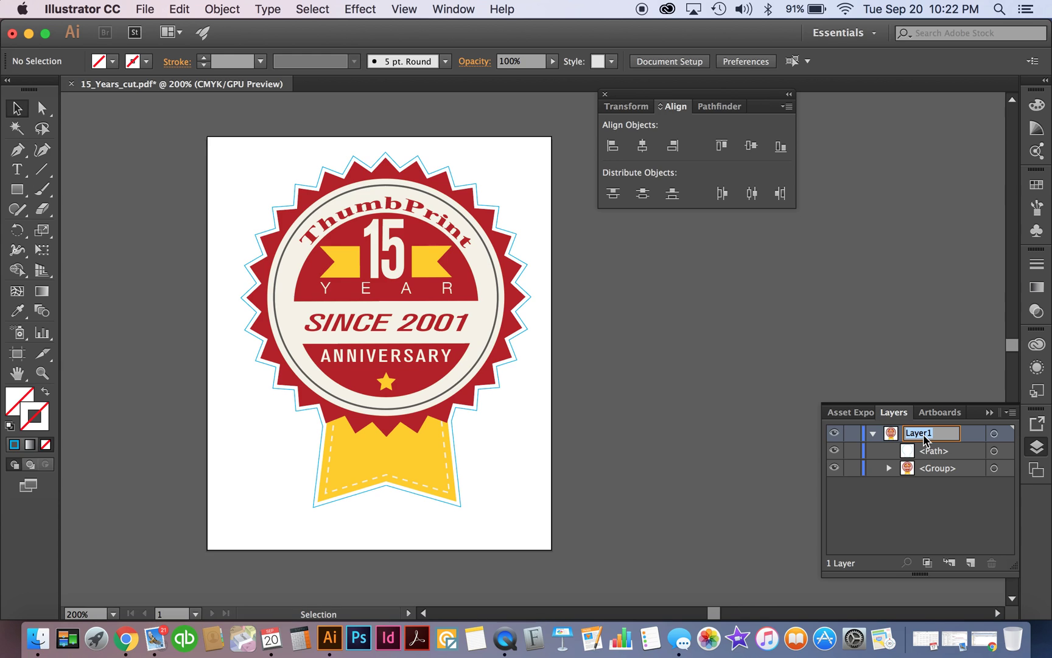
Rename the artwork layer to Design and add a new layer named Kiss Cut.
type("Design")
key("Return")
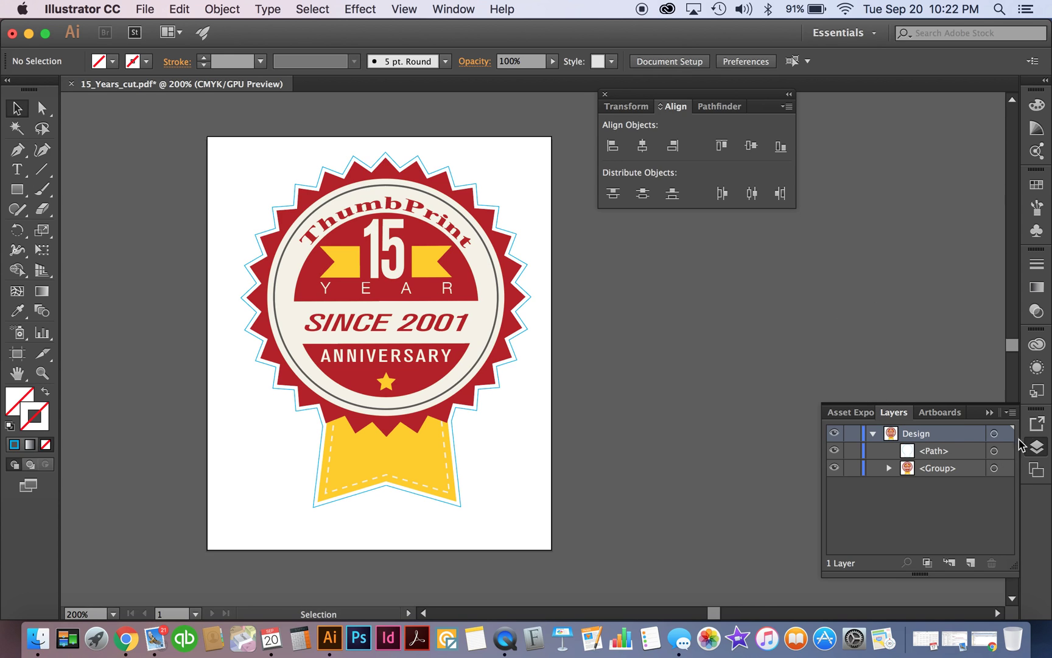
left_click(1014, 413)
left_click(868, 217)
type("Kiss ")
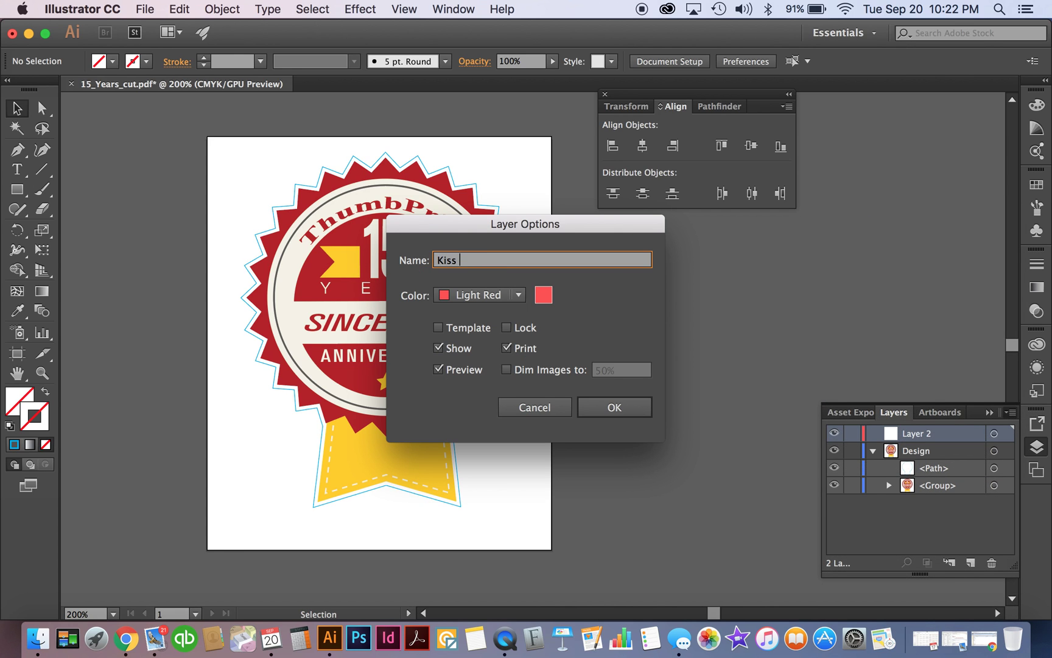
type("Cut")
left_click(644, 406)
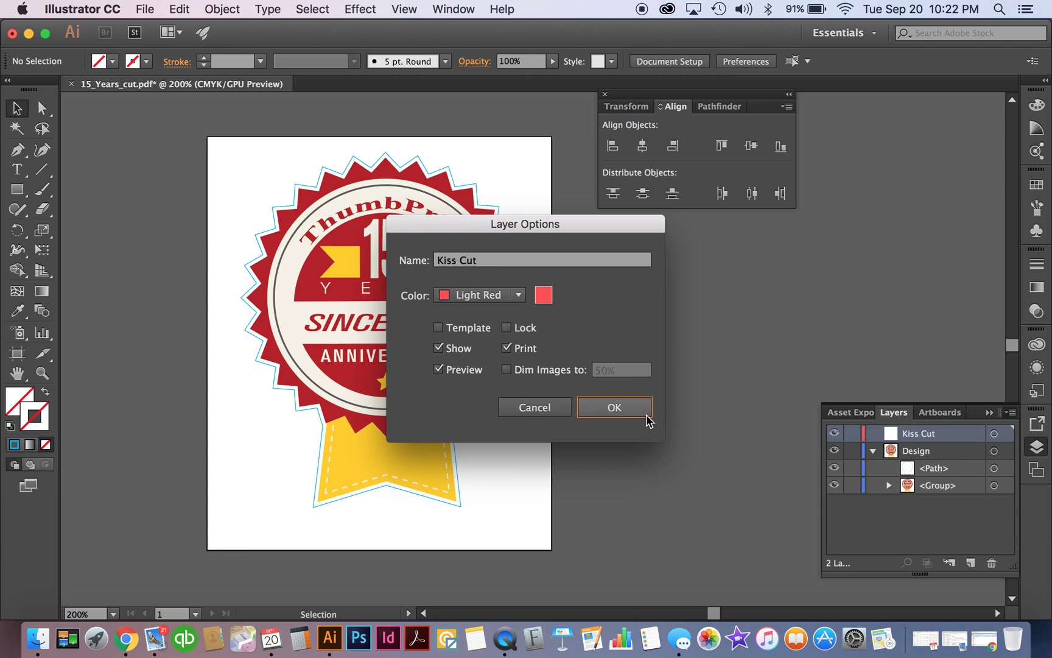
Add another new layer named Die Cut.
left_click(1011, 412)
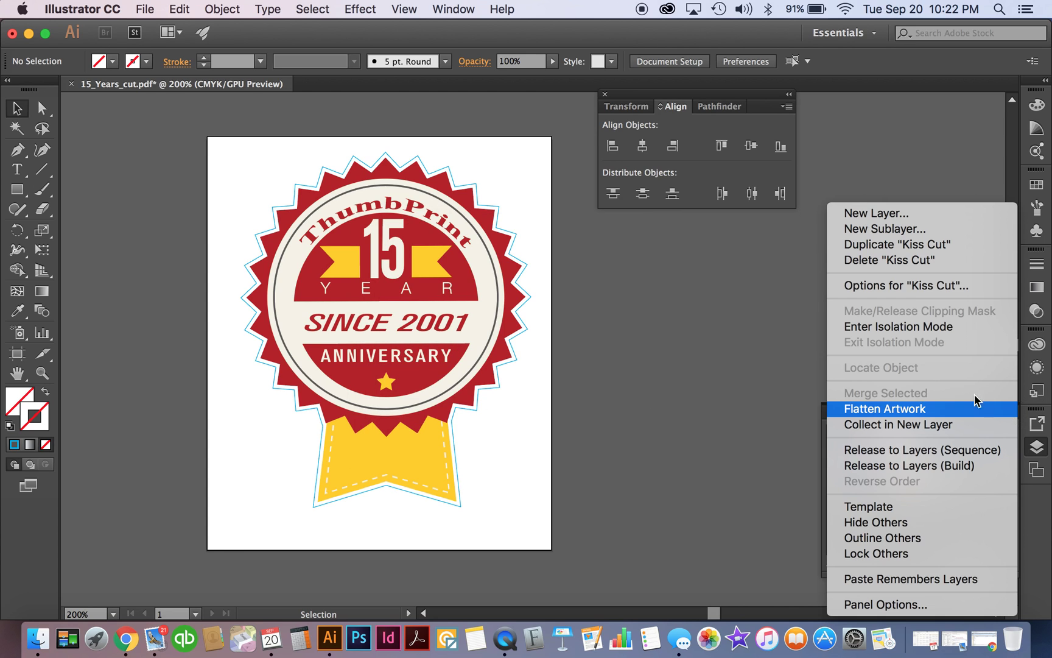
left_click(889, 214)
type("Die")
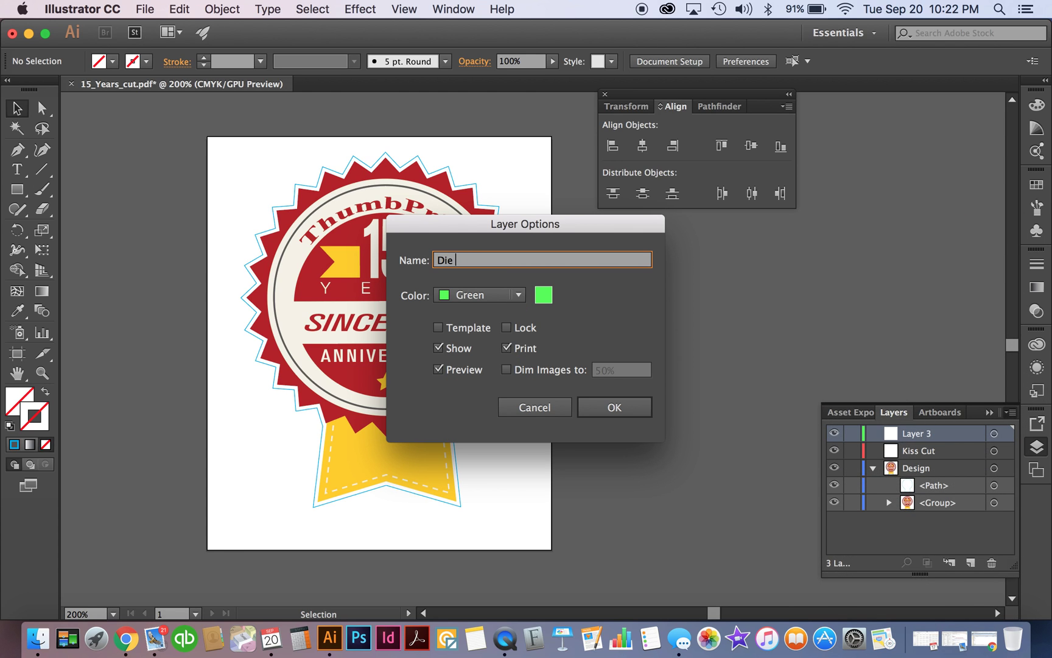
type(" Cut")
left_click(614, 405)
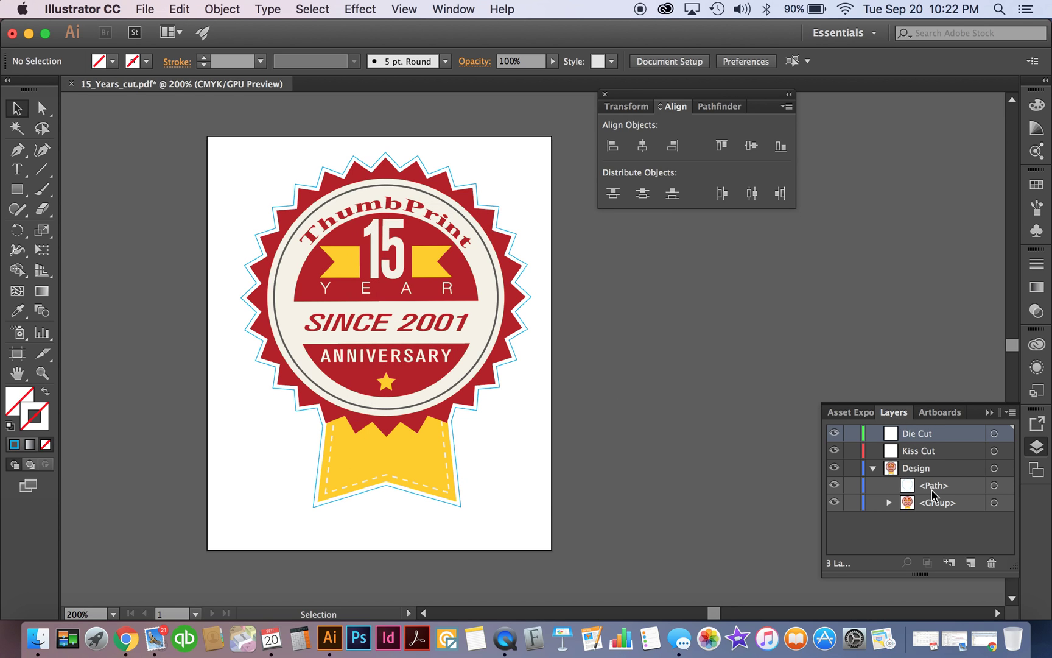
Drag the outline path into the Kiss Cut layer, then open the blue swatch's options.
left_click(994, 486)
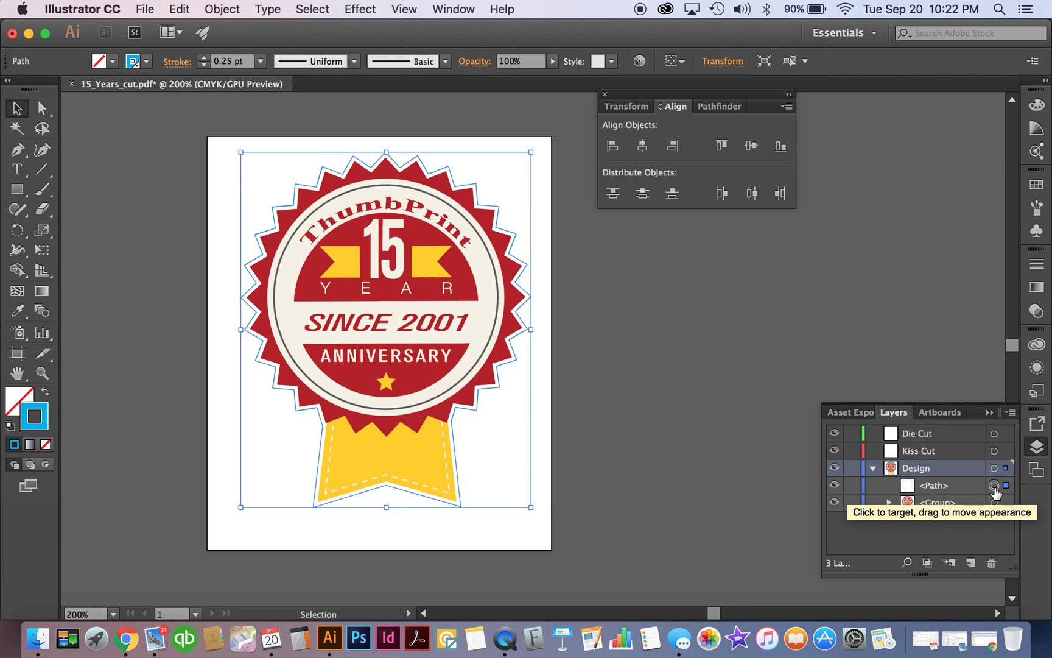
left_click_drag(946, 486, 932, 448)
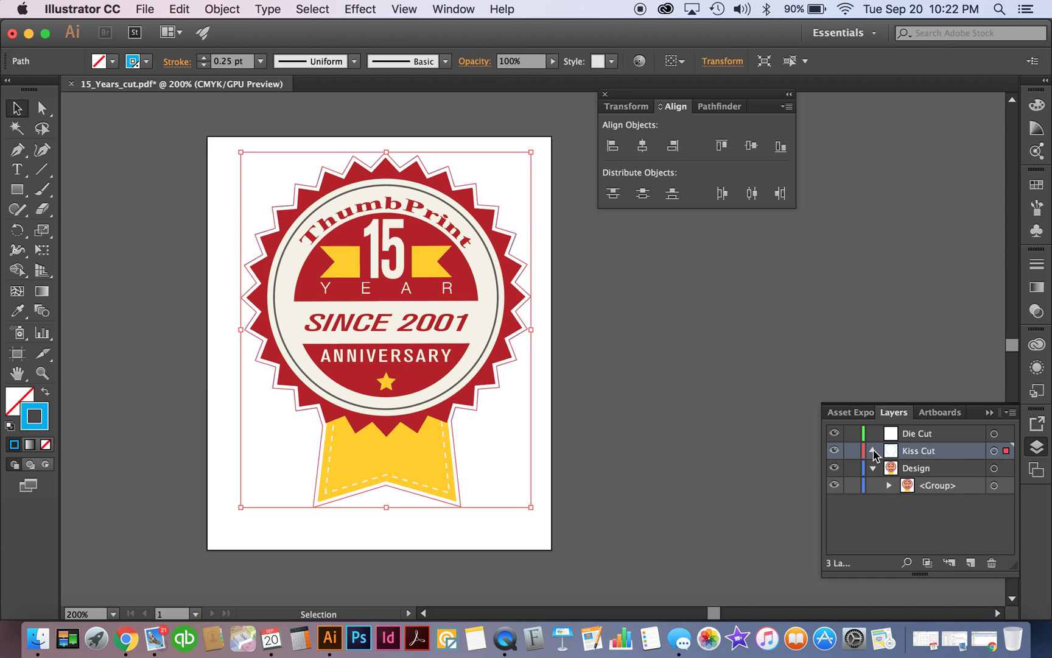
left_click(946, 469)
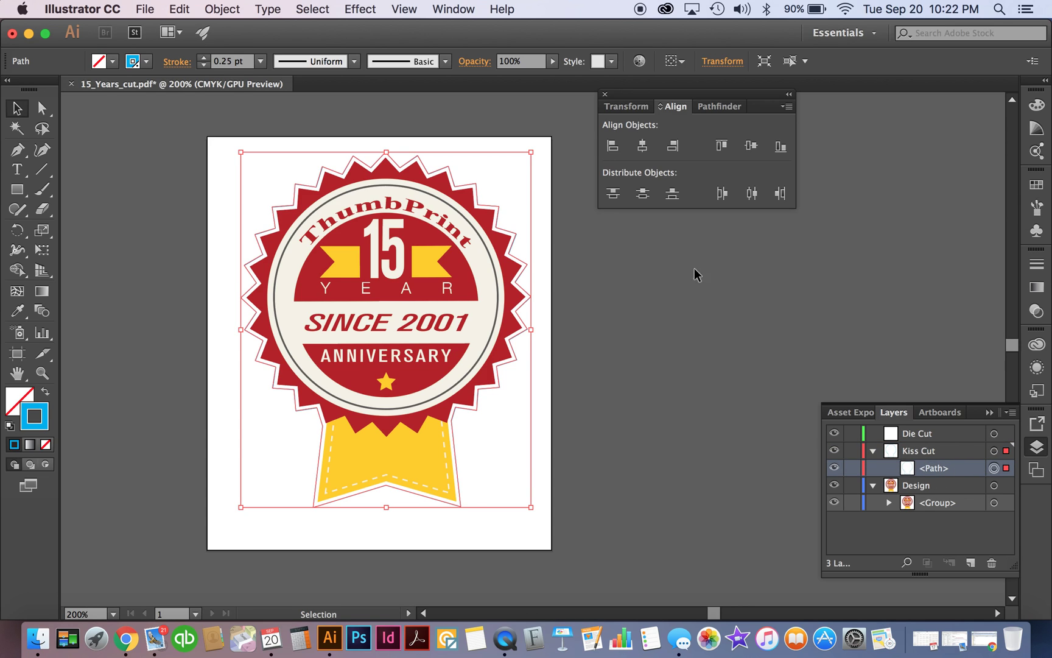
left_click(1037, 185)
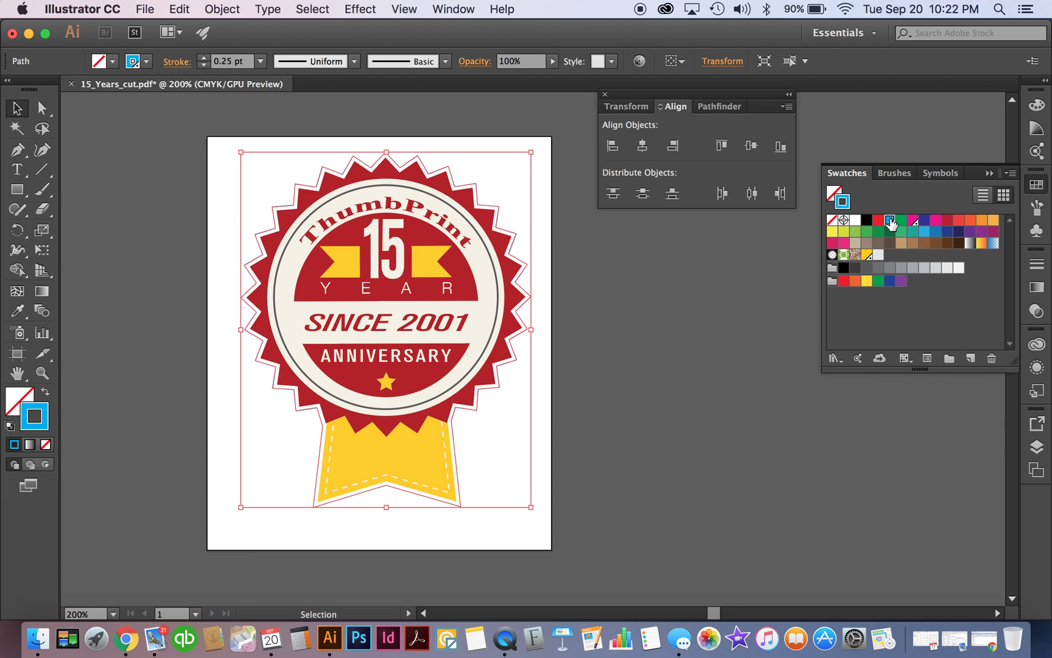
double_click(891, 224)
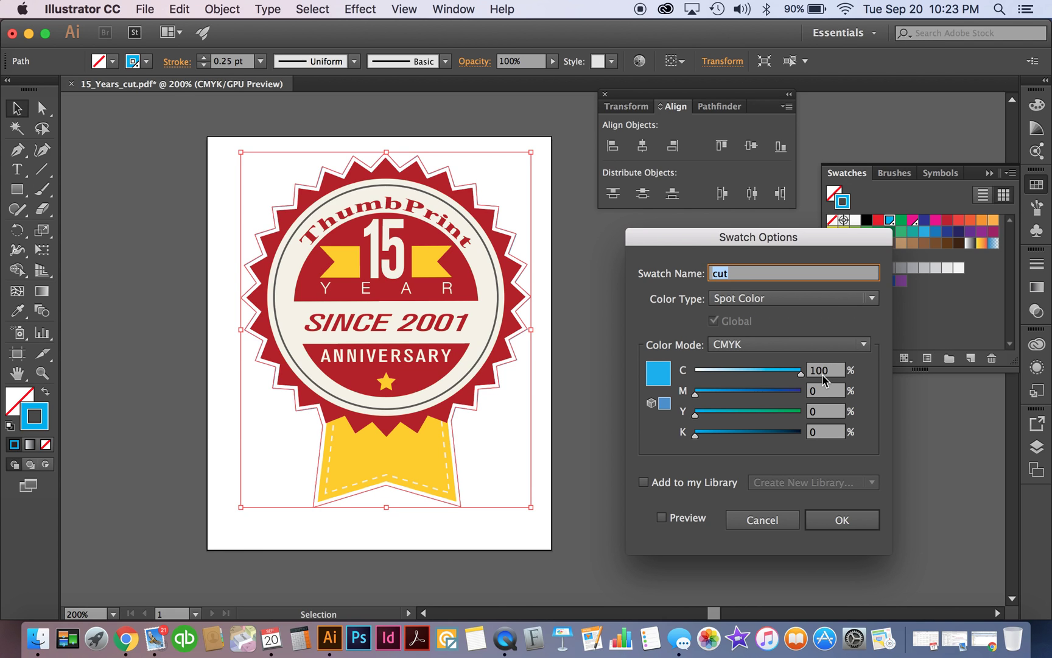
Save the blue swatch as a 100% cyan spot colour named cut.
left_click(835, 519)
Define the magenta swatch as a C0 M100 Y0 K0 spot colour named cut1.
left_click(748, 290)
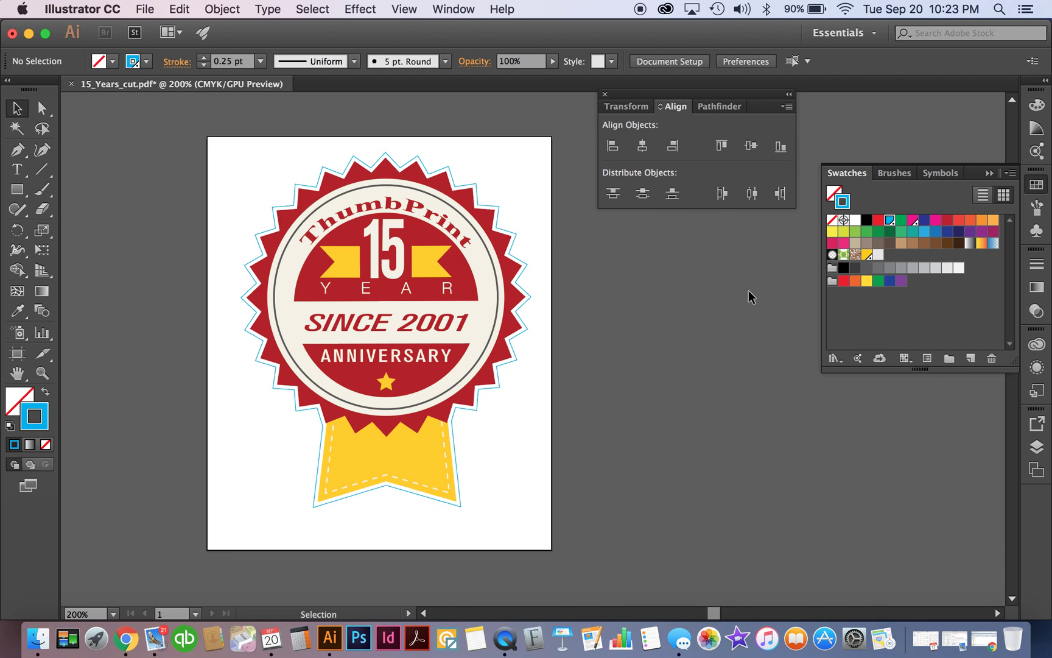
double_click(912, 220)
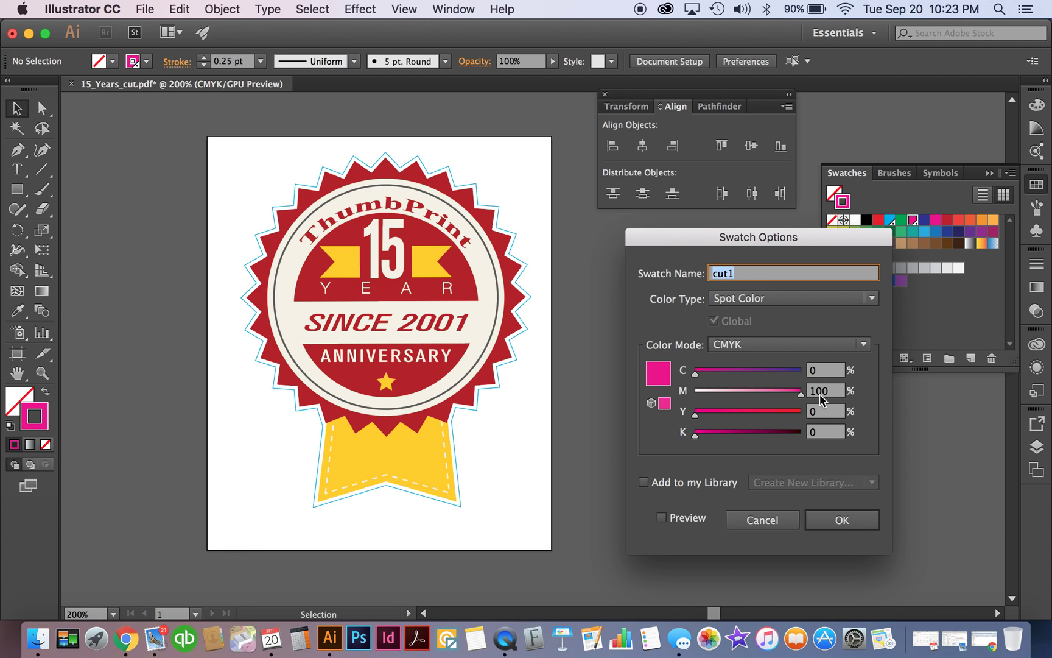
left_click(835, 522)
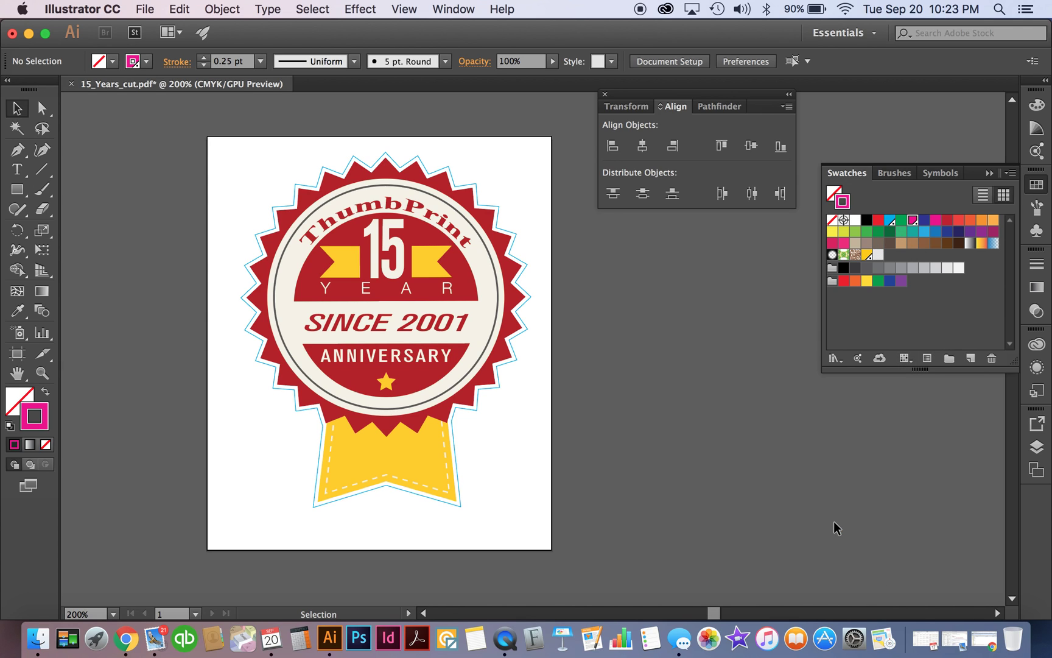
Open Offset Path for the blue cut outline with Preview turned on.
left_click(424, 164)
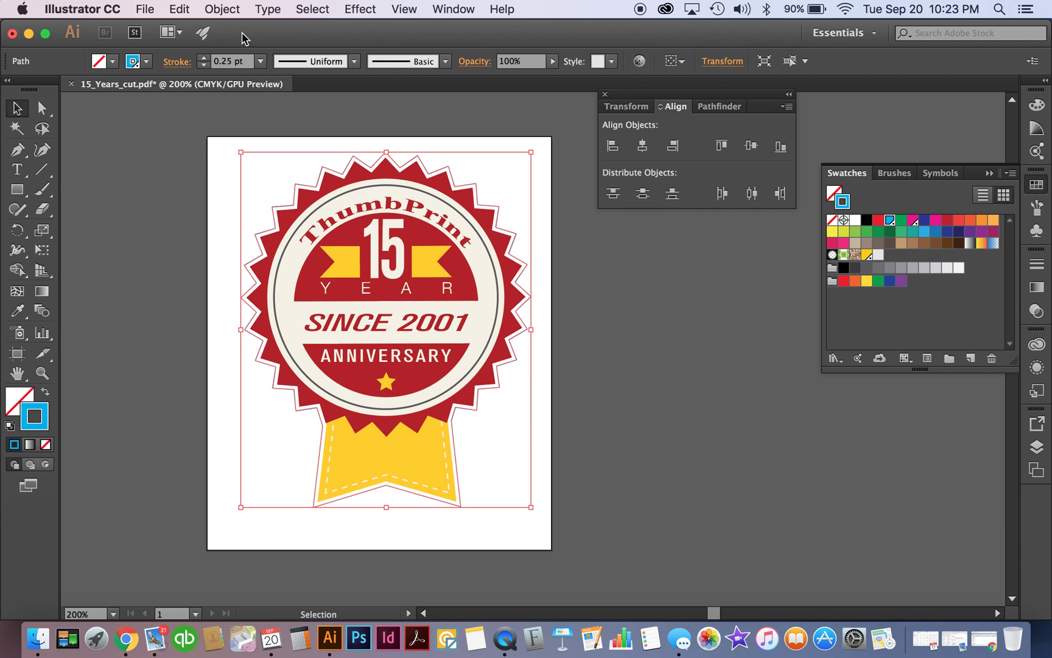
left_click(220, 8)
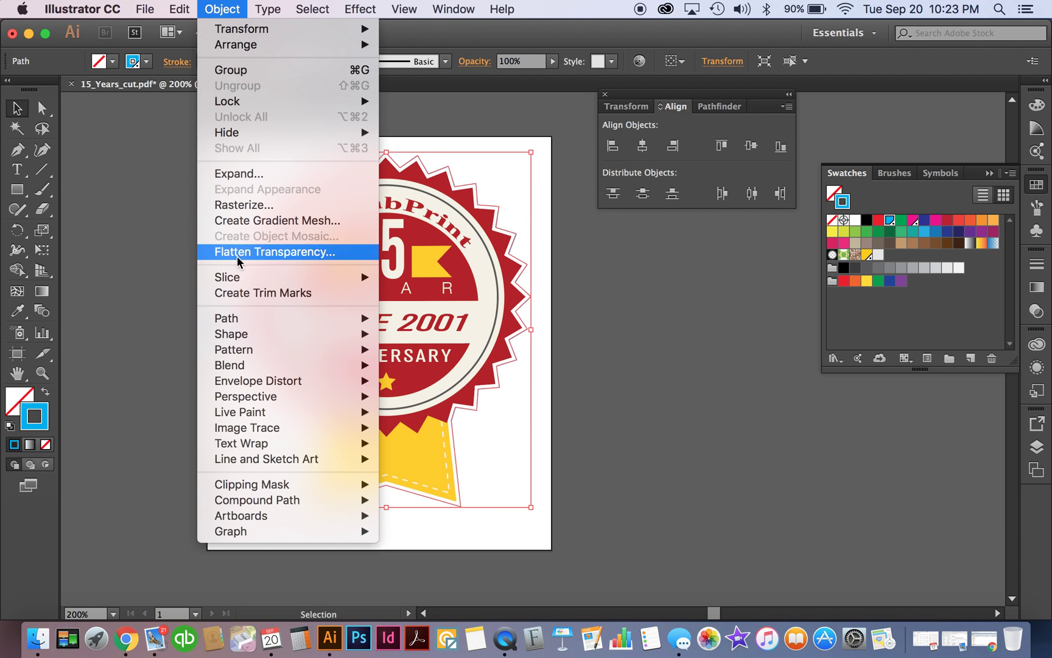
mouse_move(225, 335)
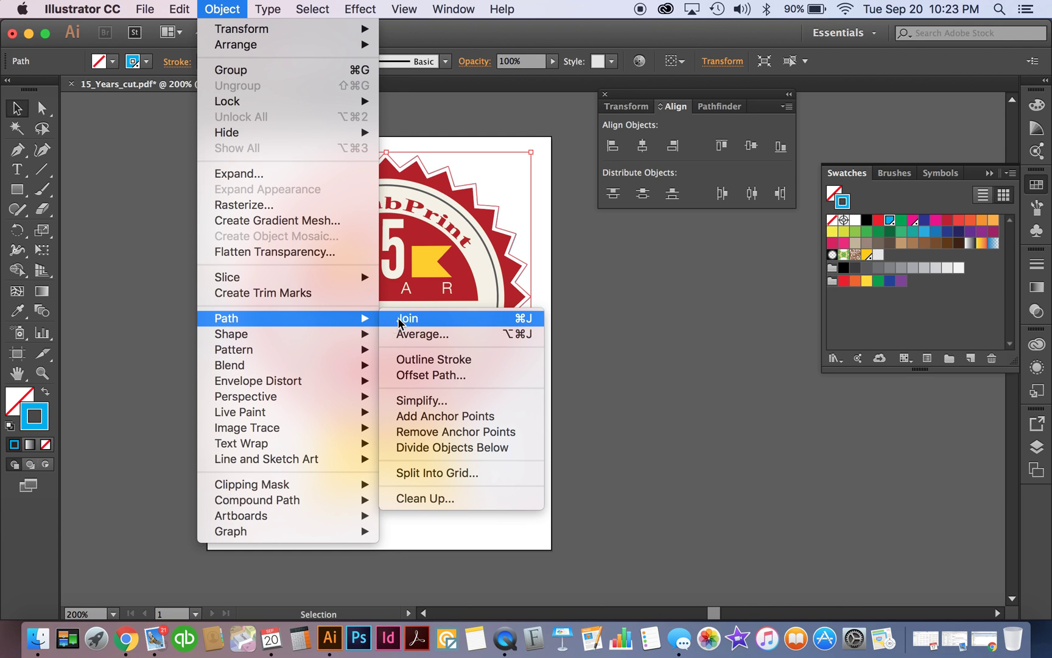
left_click(429, 376)
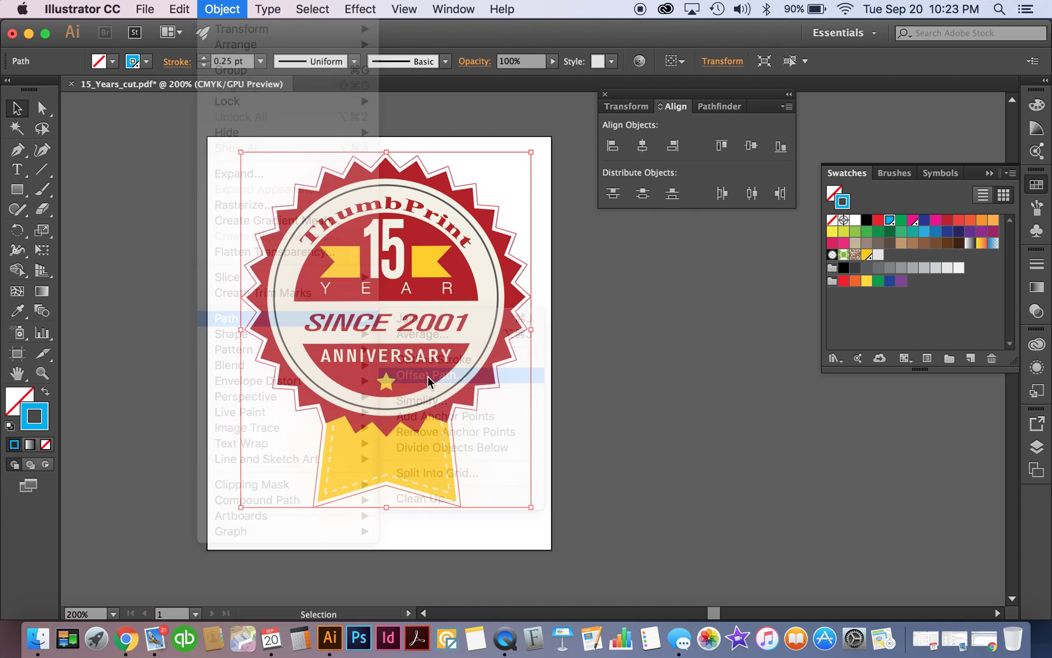
left_click(419, 377)
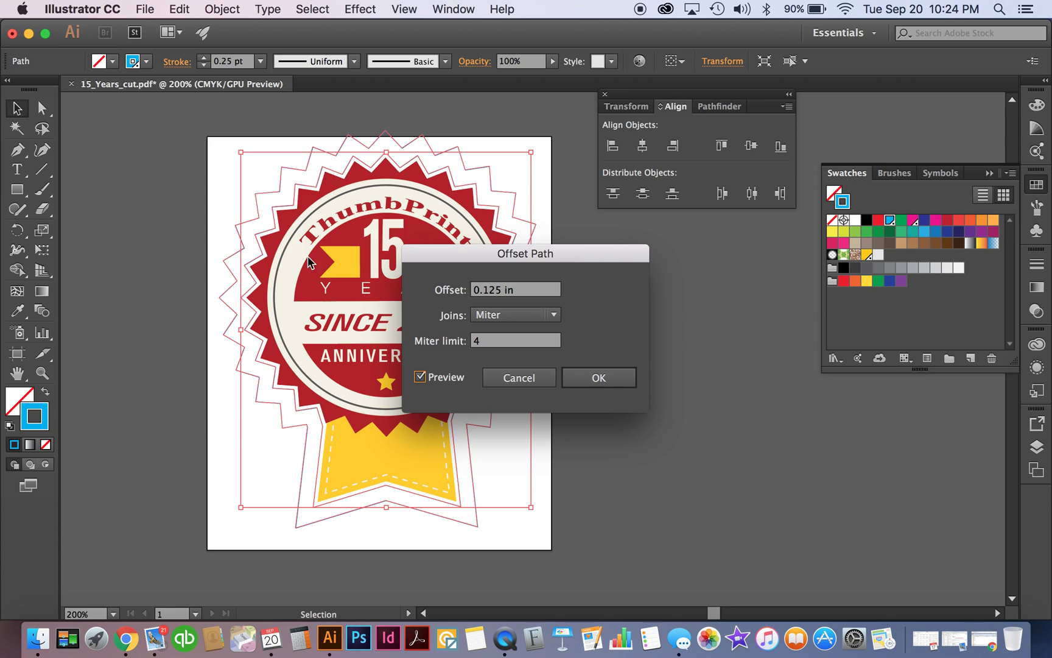
Preview a 0.3875 in outward offset, then start lowering the offset value.
left_click_drag(536, 298, 453, 299)
type(".")
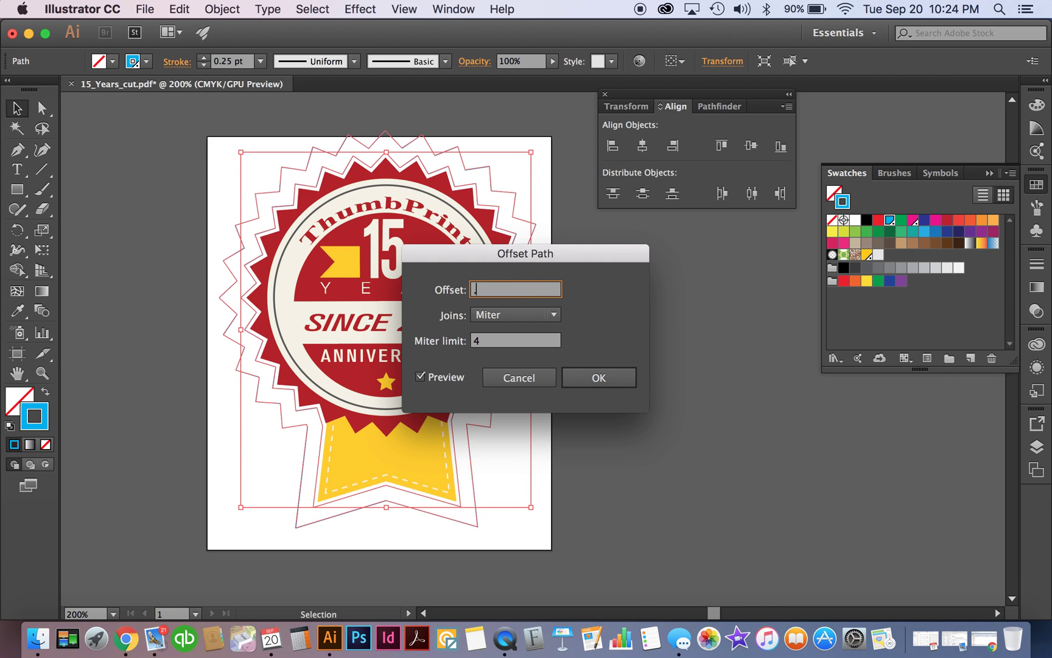
type("3875")
key("Tab")
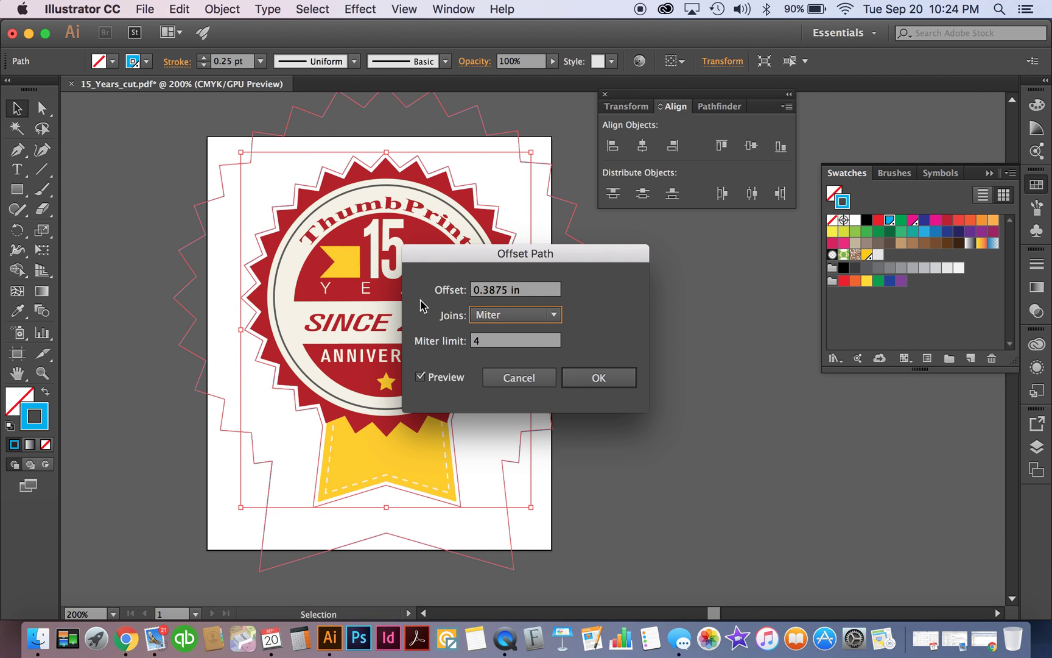
left_click(525, 291)
type(".375")
key("Down")
key("Down")
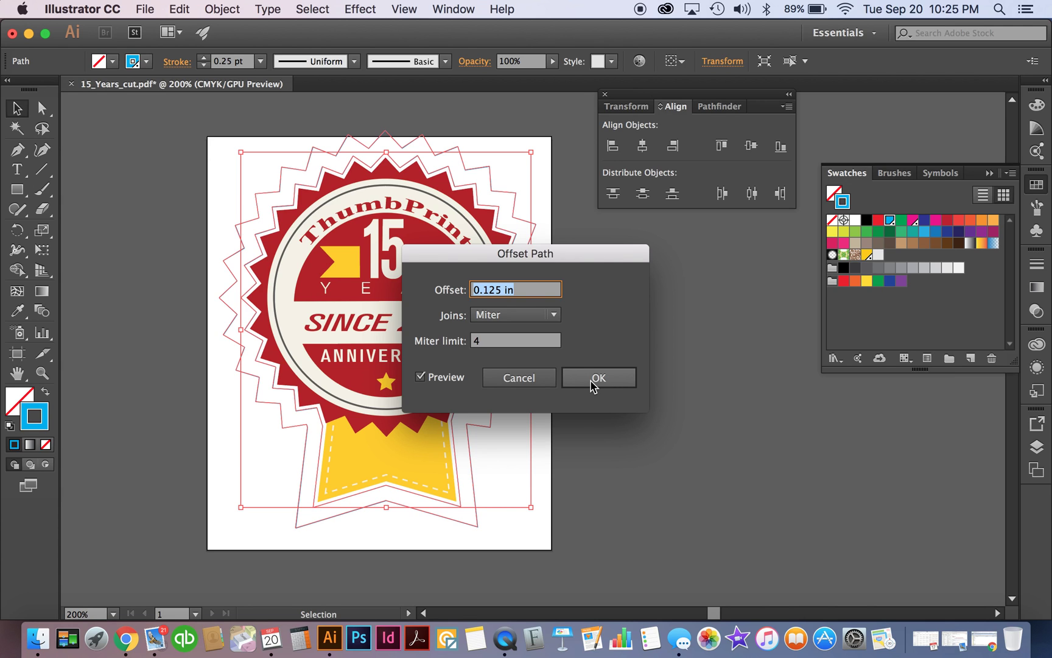
Apply the 0.125 in offset to create the outer zigzag outline.
left_click(592, 379)
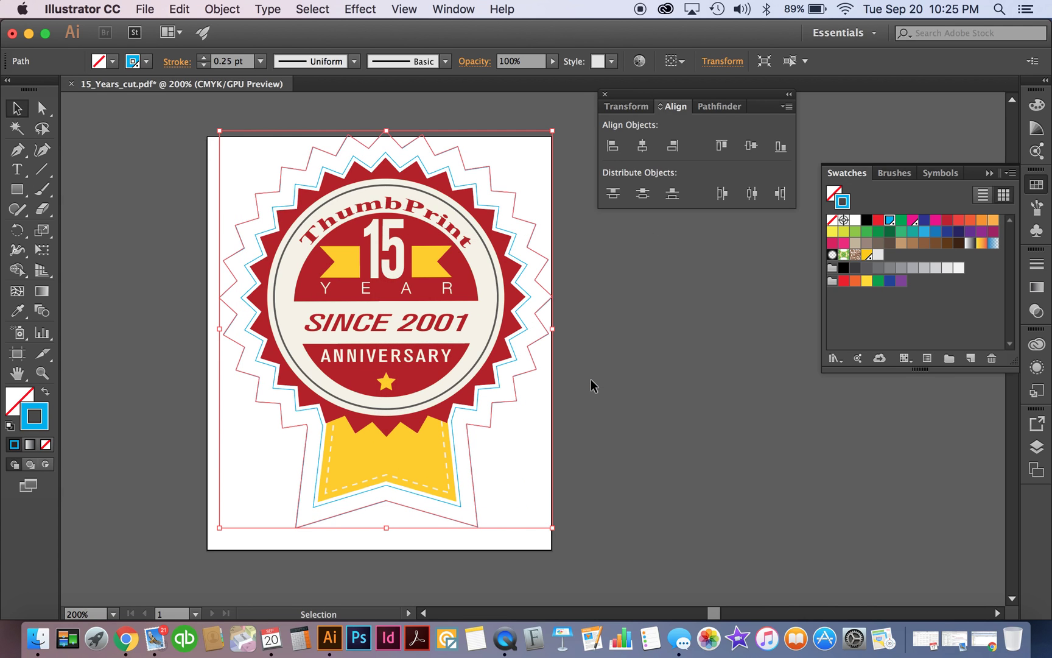
Give the outer offset outline the magenta cut1 stroke.
left_click(638, 329)
left_click(545, 260)
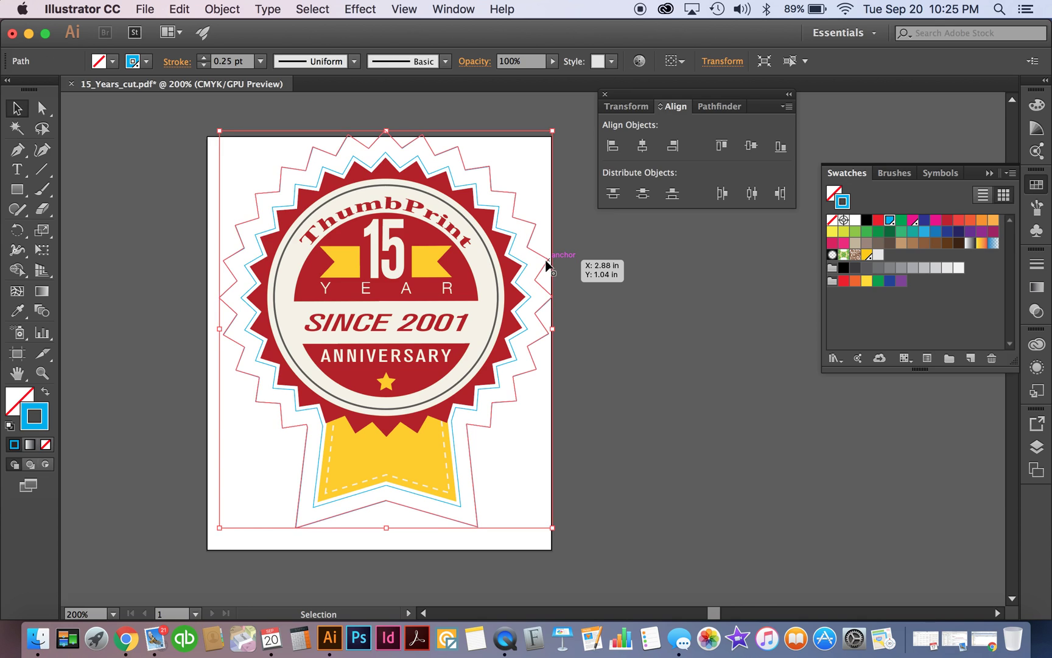
left_click(912, 220)
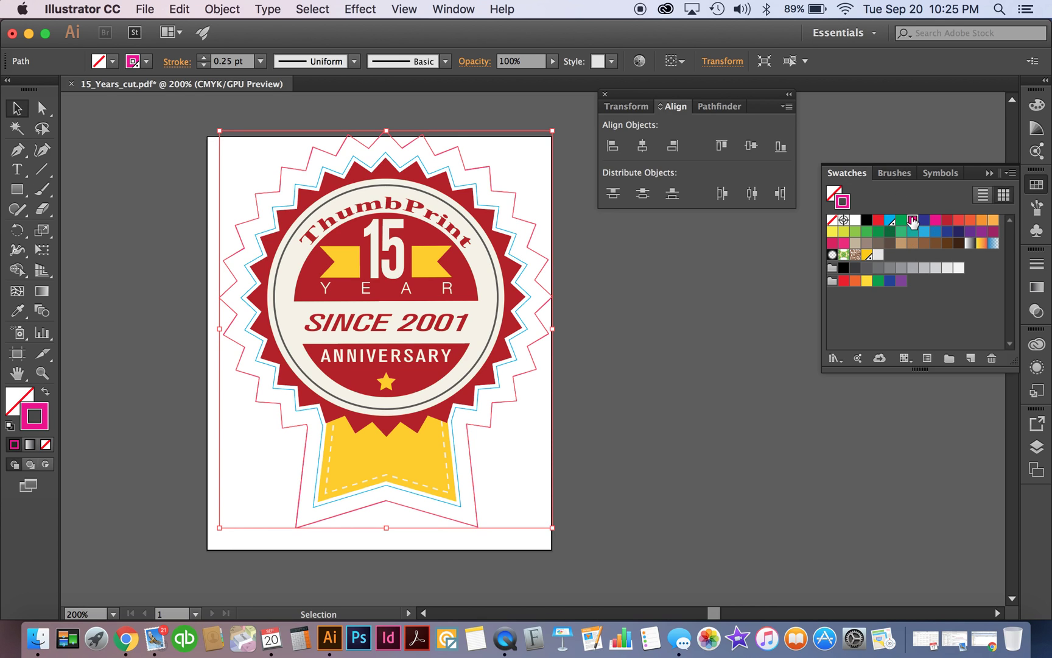
left_click(820, 469)
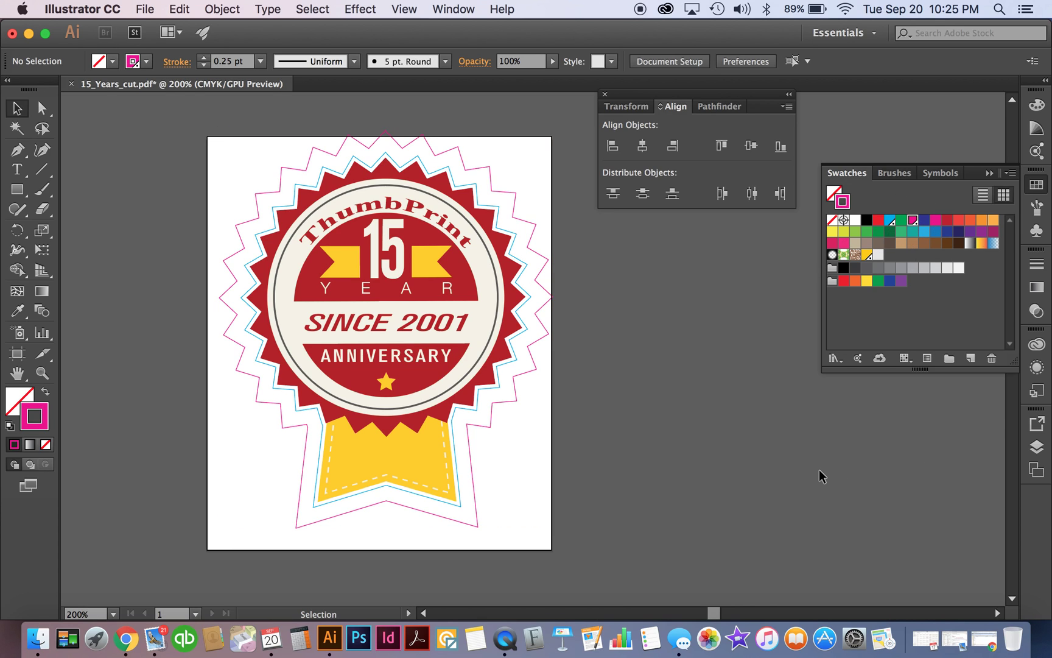
left_click(531, 376)
Move the outer outline into the Die Cut layer and collapse all layers.
left_click(1037, 447)
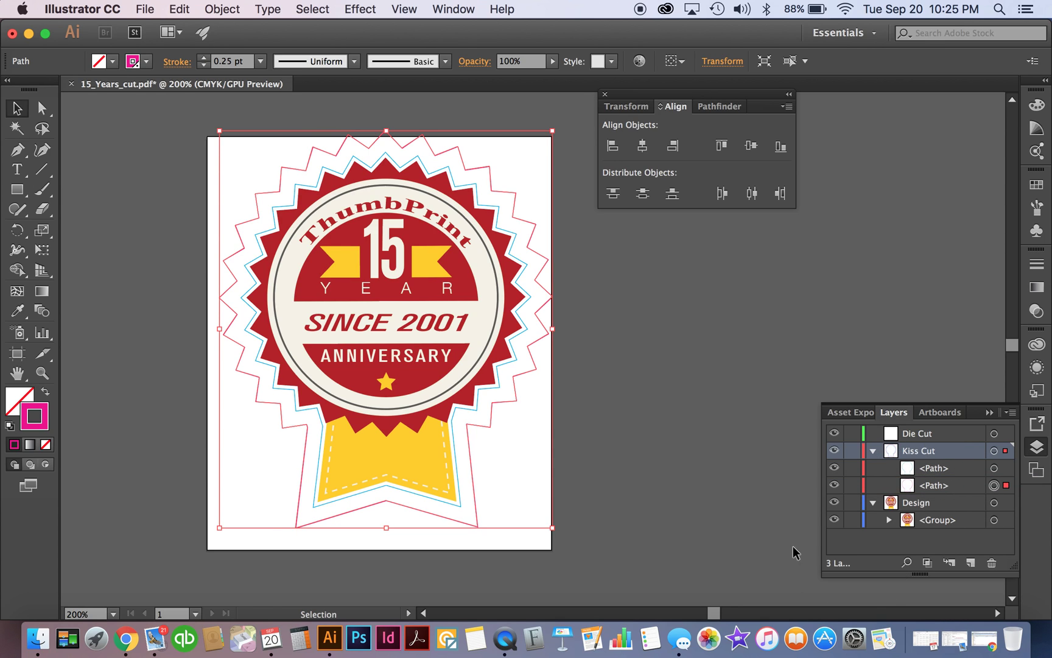
left_click_drag(943, 486, 926, 430)
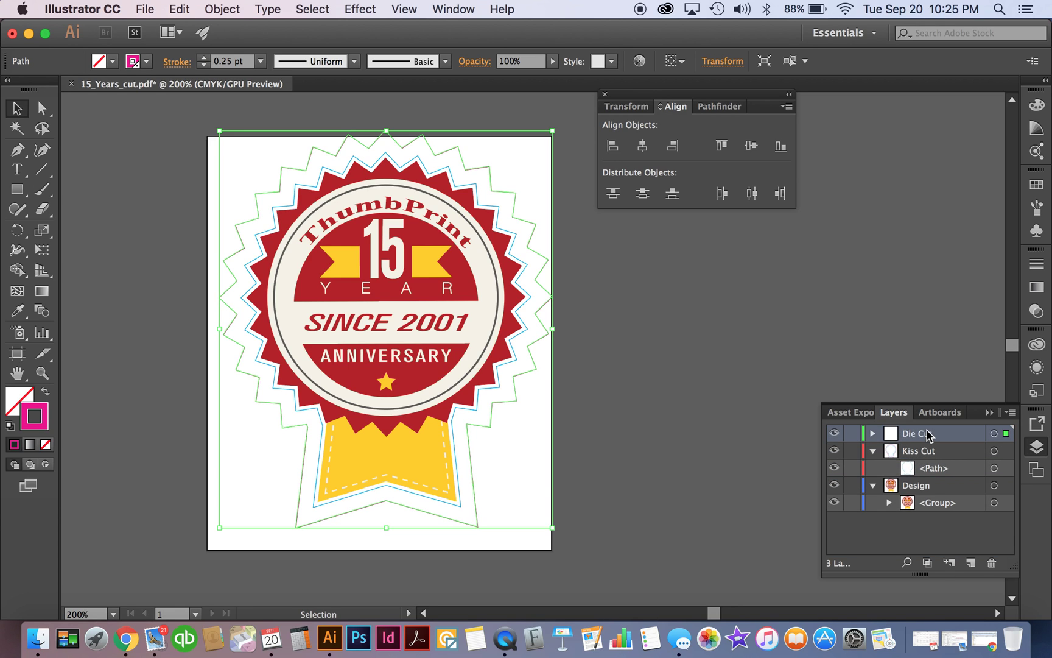
left_click(873, 433)
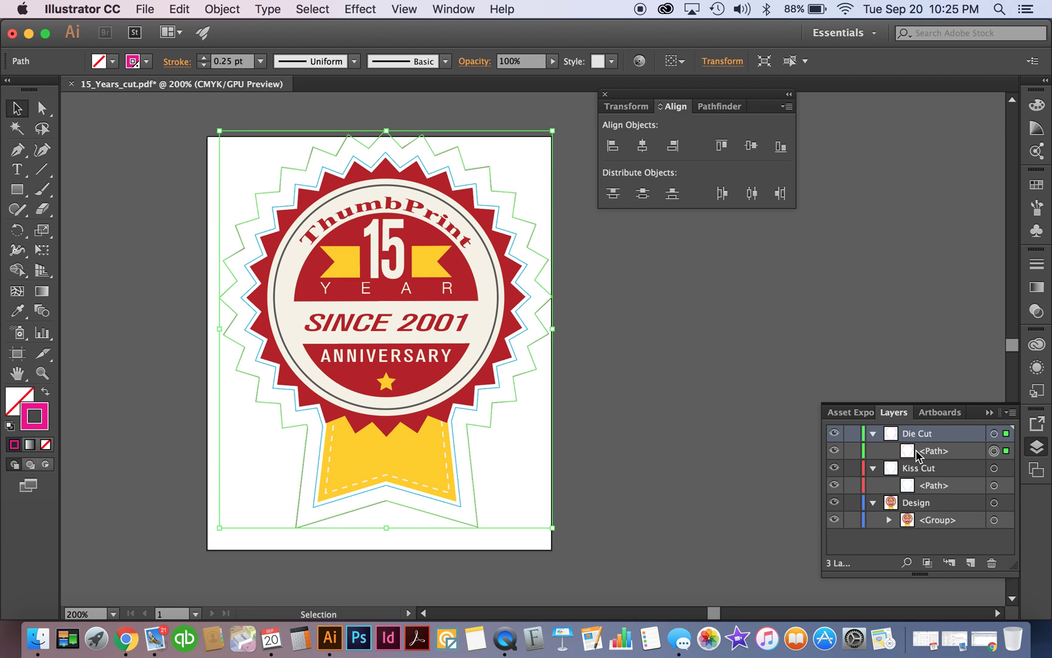
left_click(994, 485)
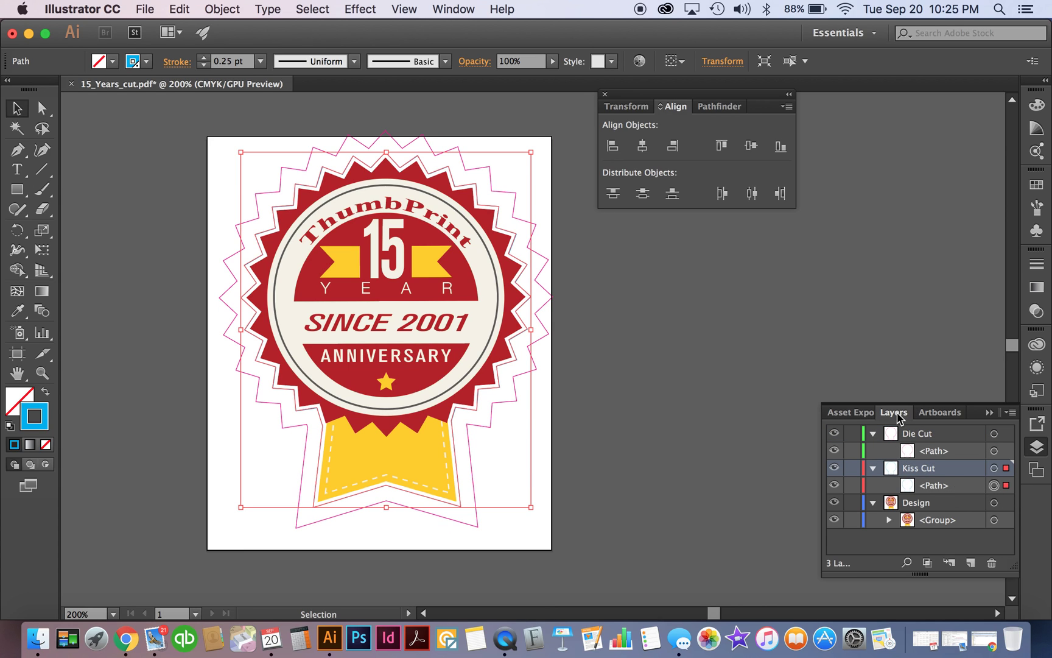
left_click(874, 434)
left_click(873, 451)
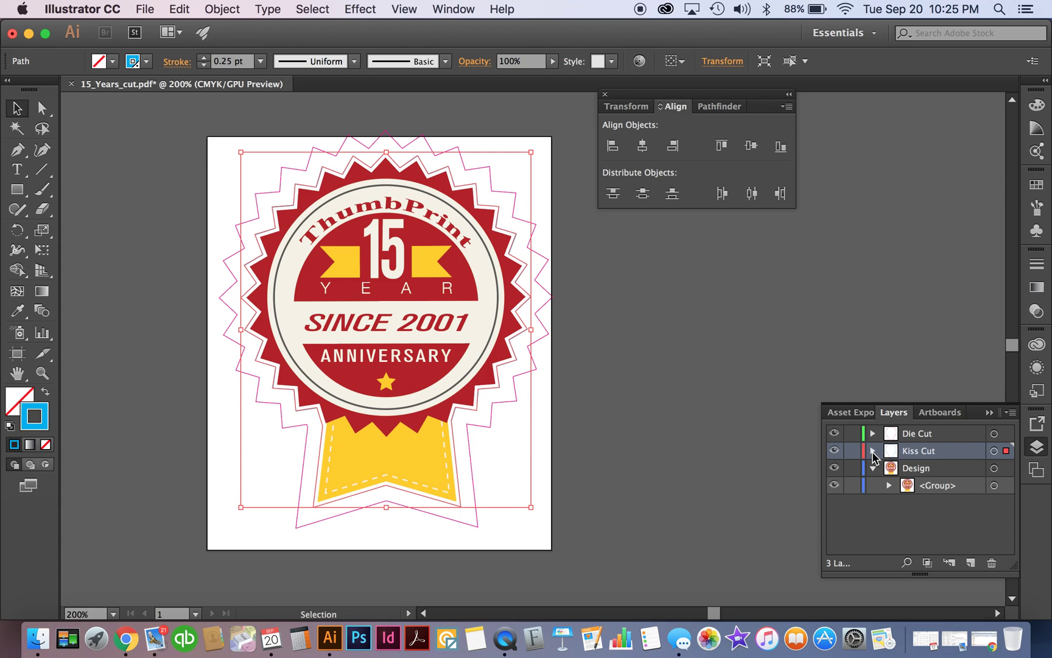
left_click(874, 467)
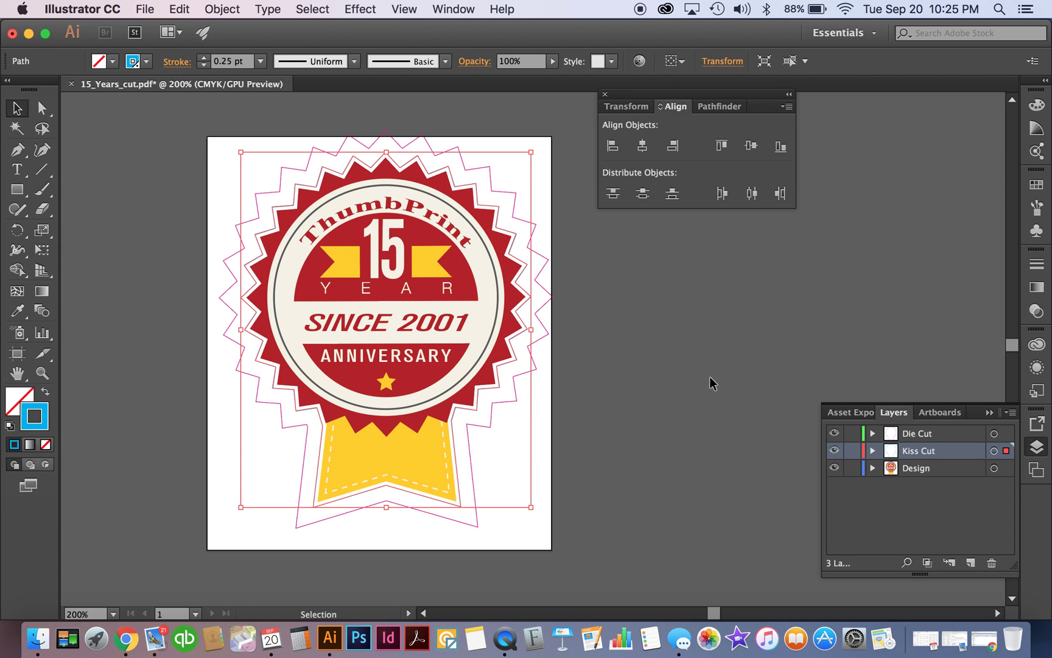
left_click(672, 358)
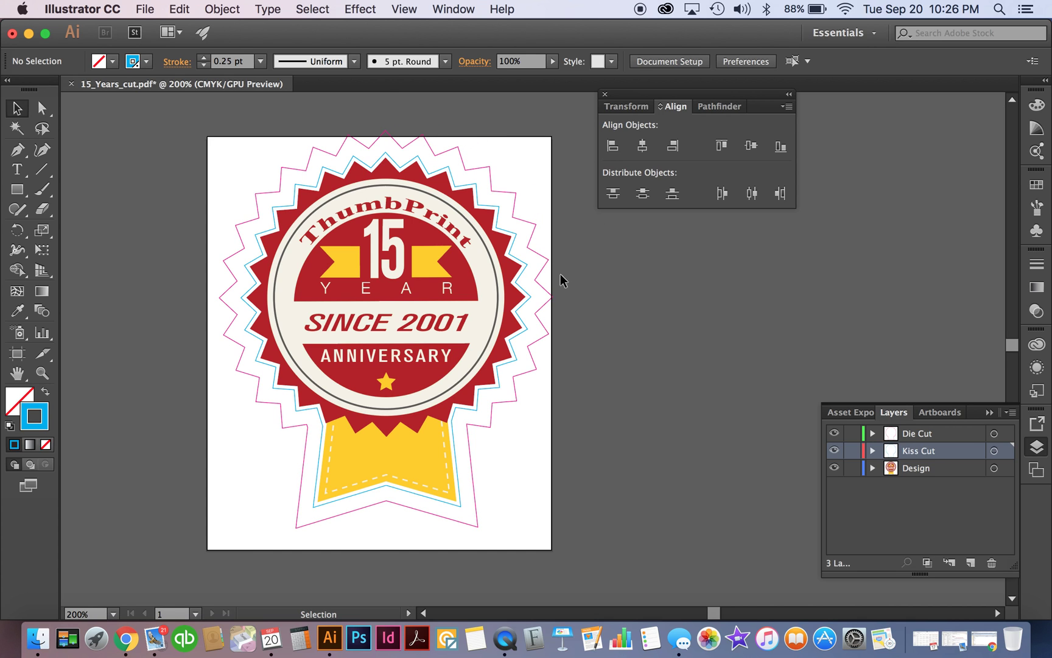
Pick the Artboard tool to begin resizing the artboard.
left_click(17, 352)
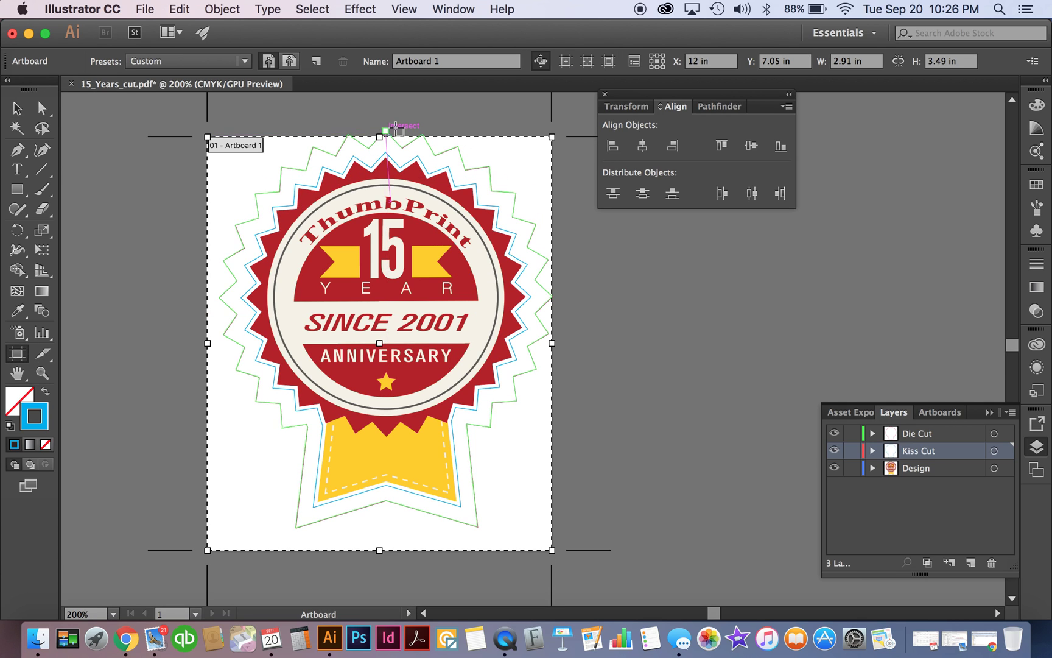
Extend the artboard's top edge upward and right edge outward to enclose the magenta die-cut outline.
left_click_drag(396, 129, 379, 126)
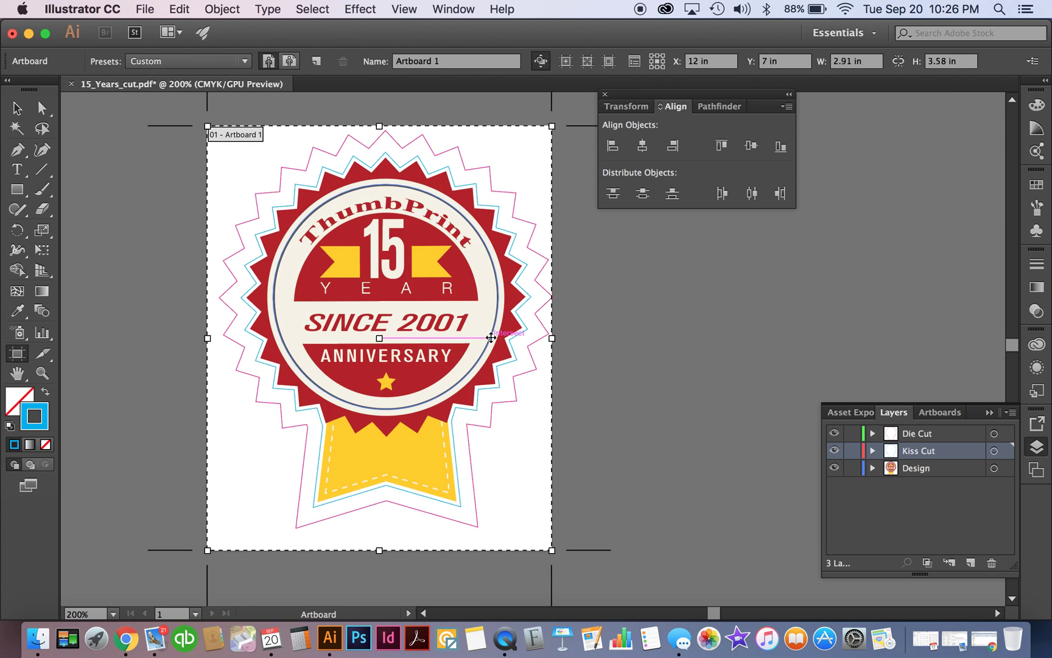
left_click_drag(552, 338, 561, 338)
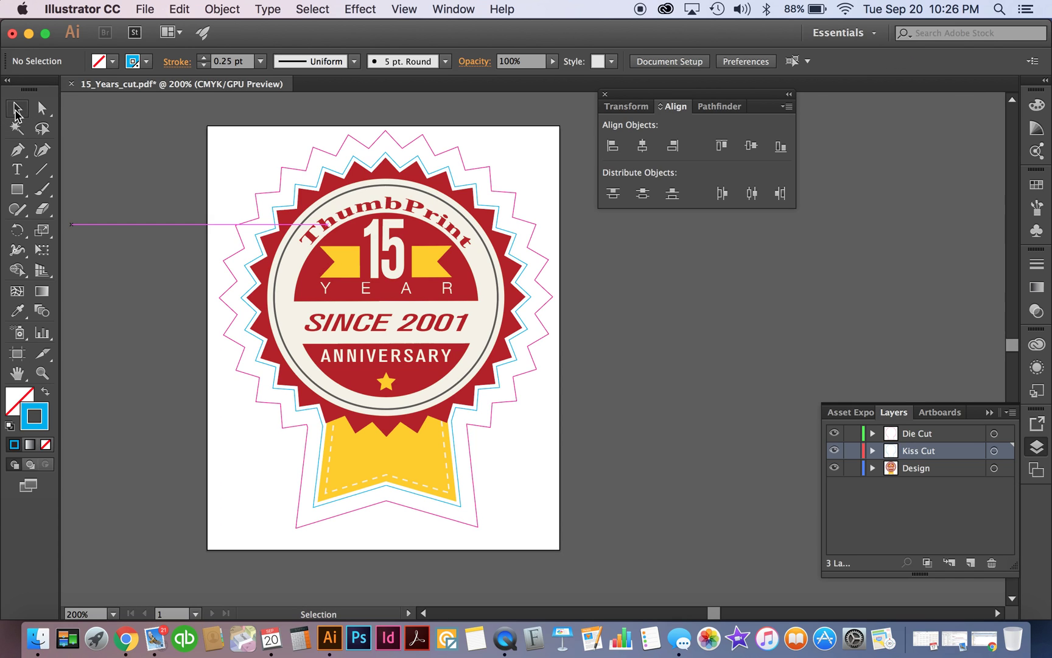
left_click(17, 108)
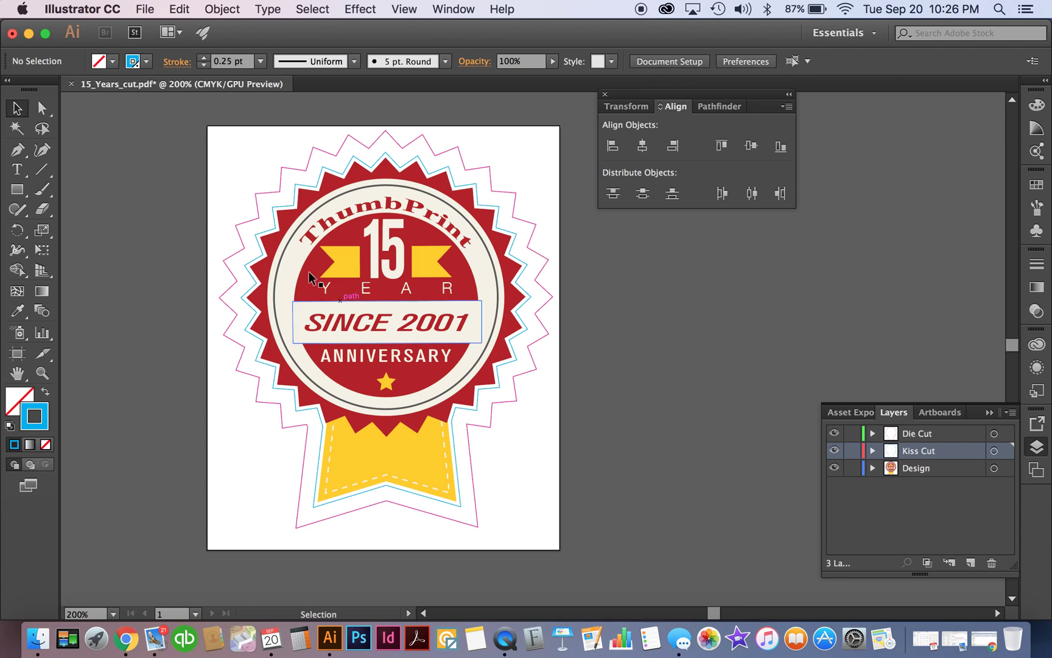
Save the badge changes to 15_Years_cut.pdf with Cmd+S.
key("a")
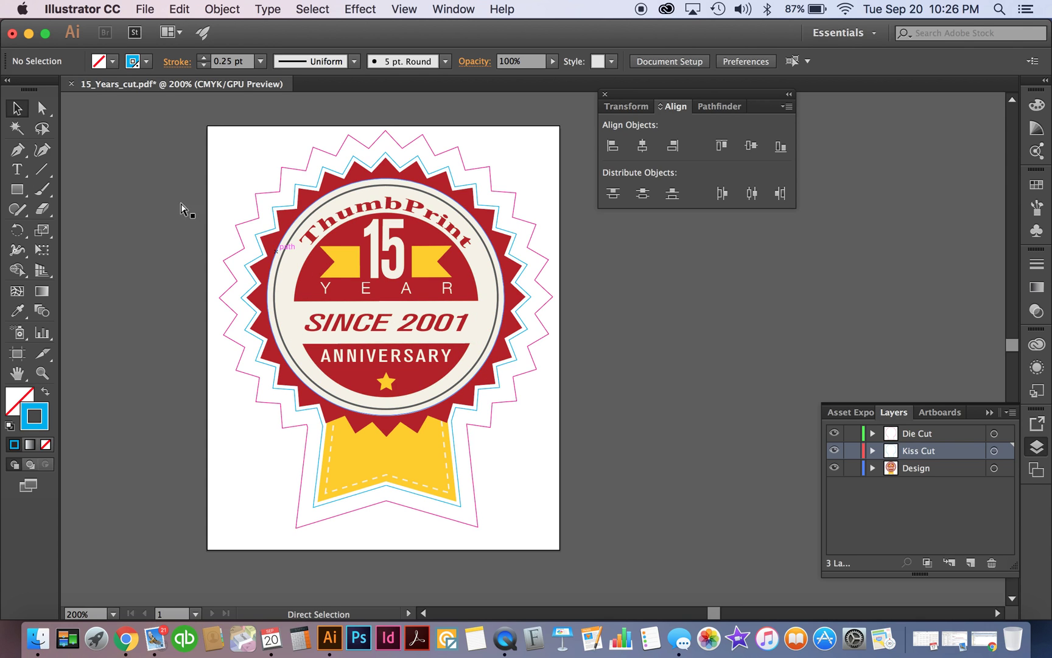
key("super+s")
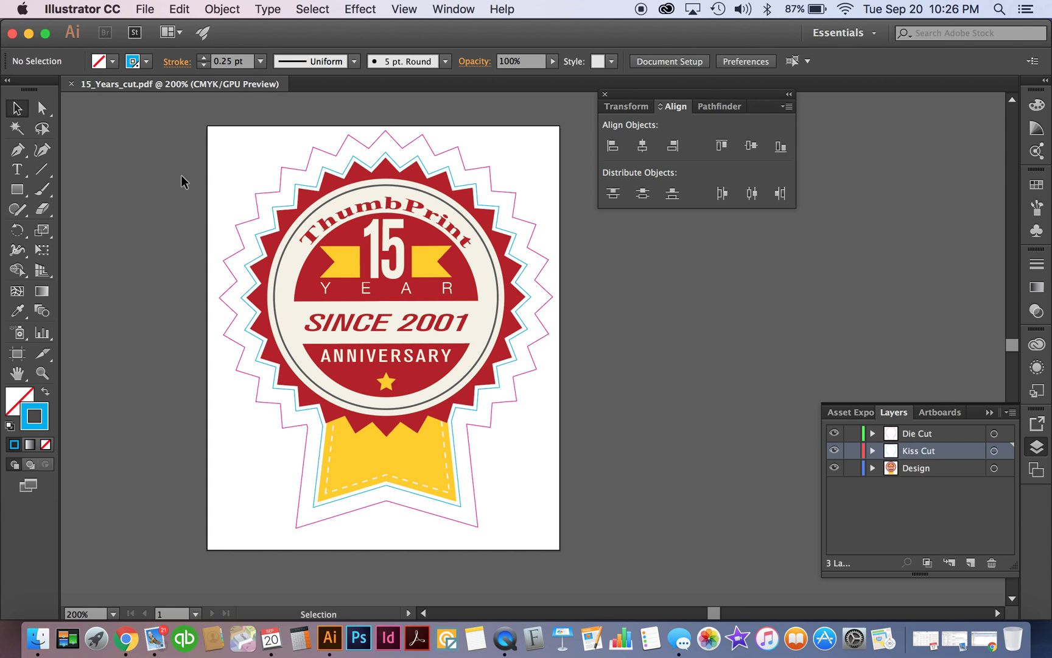